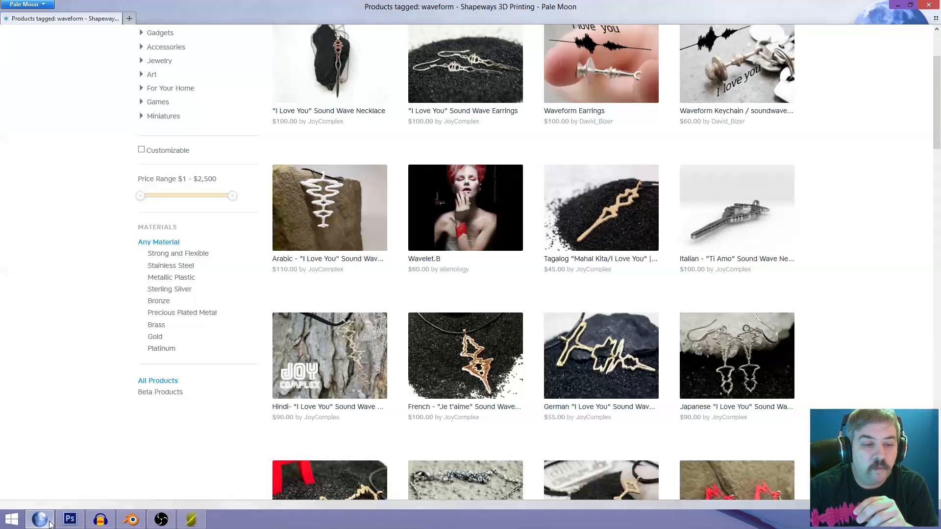
- Browse the waveform-tagged jewelry products on the Shapeways page in the web browser
click(41, 519)
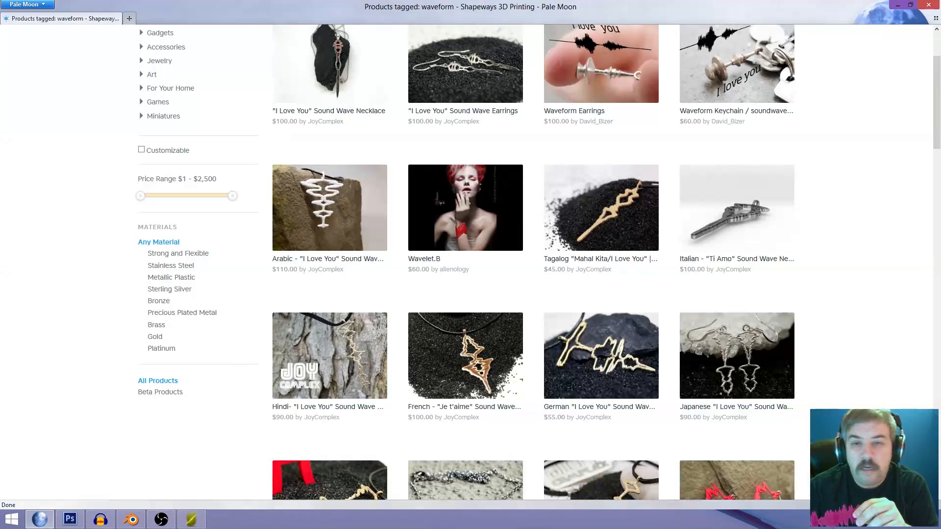
scroll(836, 271, up, 3)
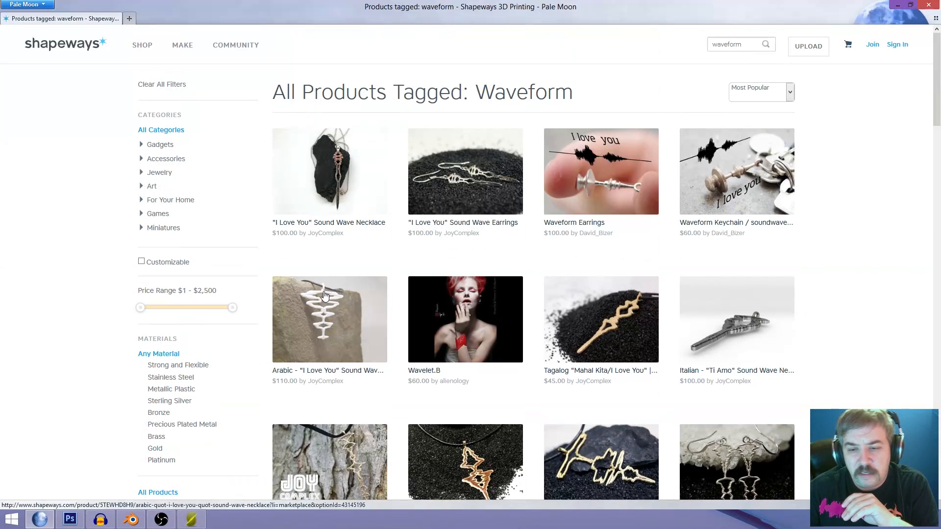
scroll(324, 294, down, 5)
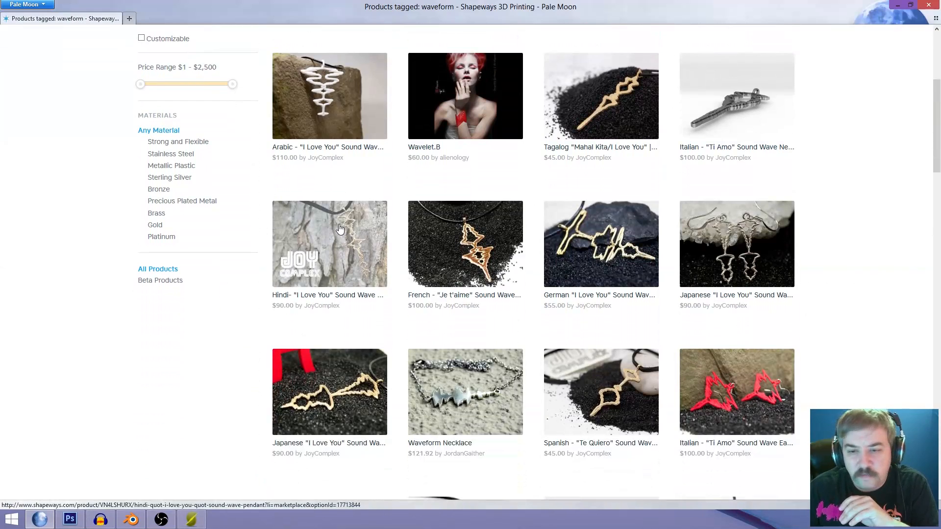
scroll(340, 229, down, 3)
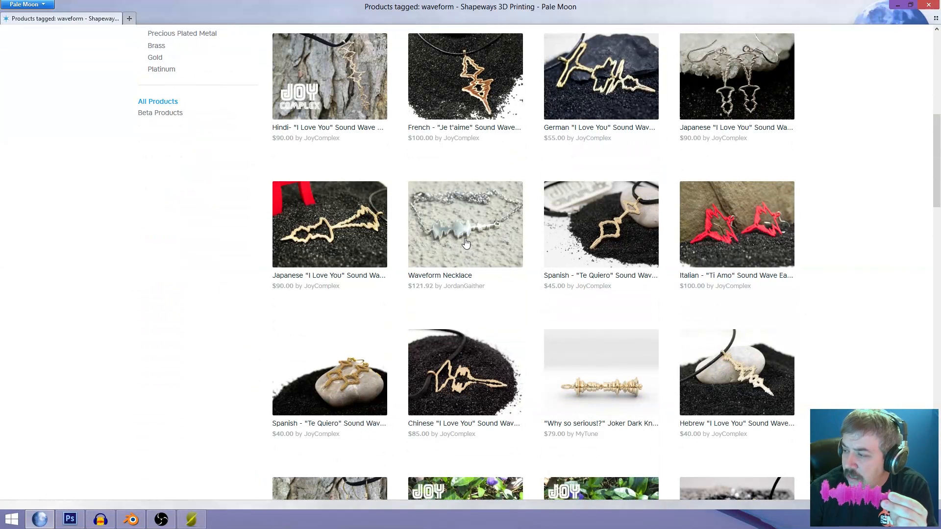
- Switch to Audacity and play the goodnewseveryone audio clip
click(100, 519)
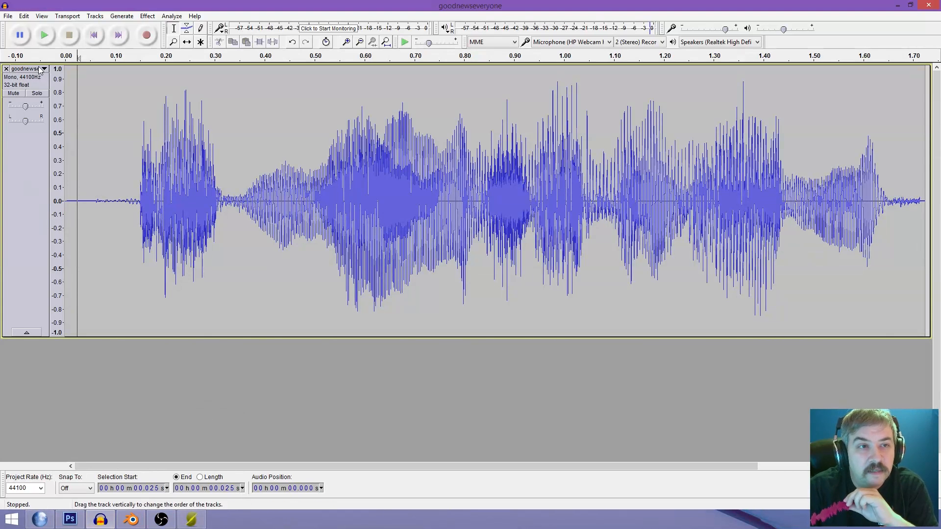
click(45, 36)
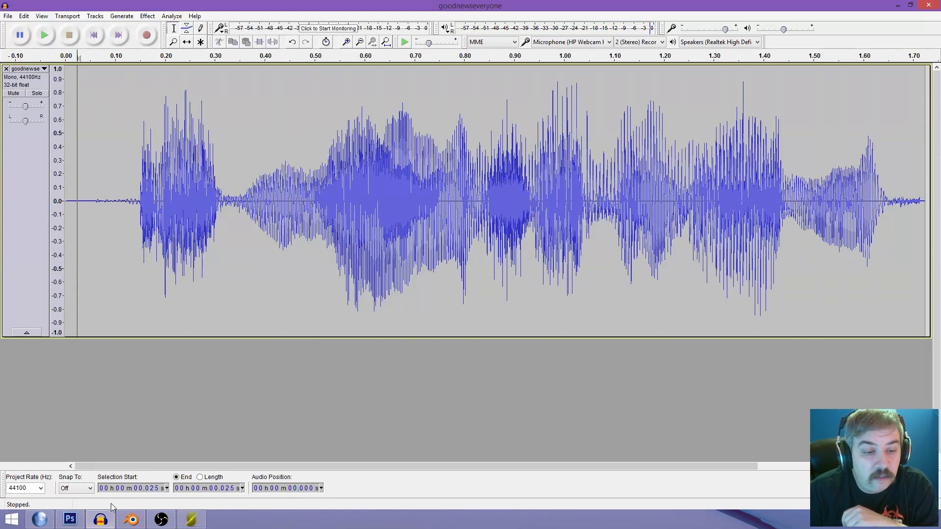
- Switch to Photoshop and crop the Audacity screenshot to just the waveform, removing the surrounding interface and empty areas
click(68, 520)
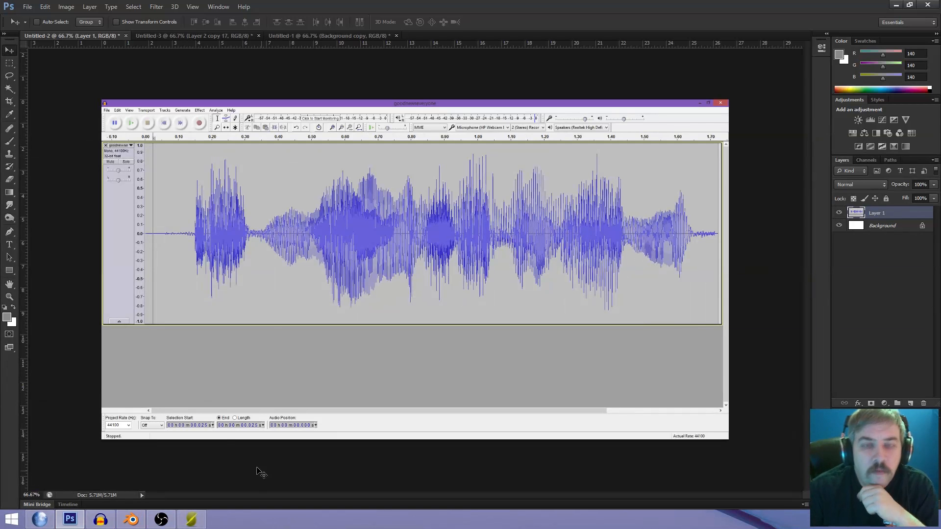
key(c)
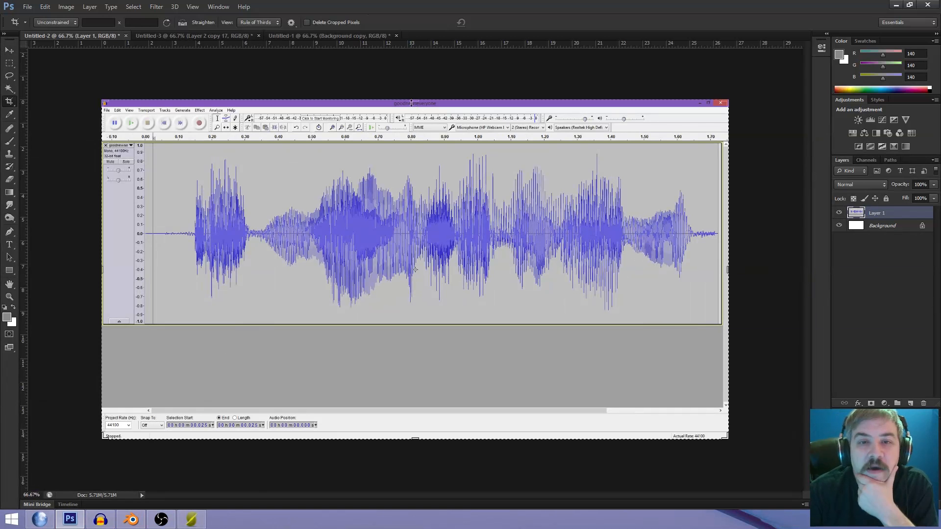
drag(415, 101, 412, 125)
drag(103, 271, 142, 269)
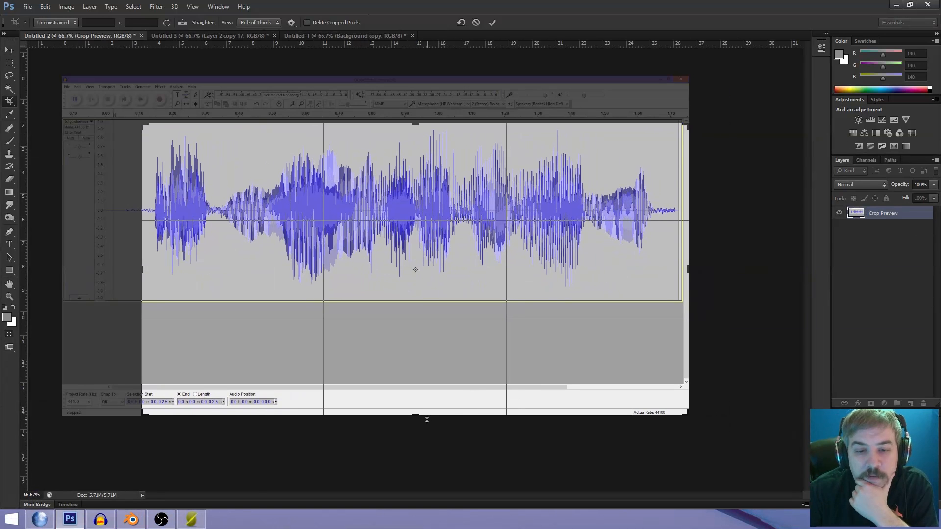
drag(419, 416, 416, 354)
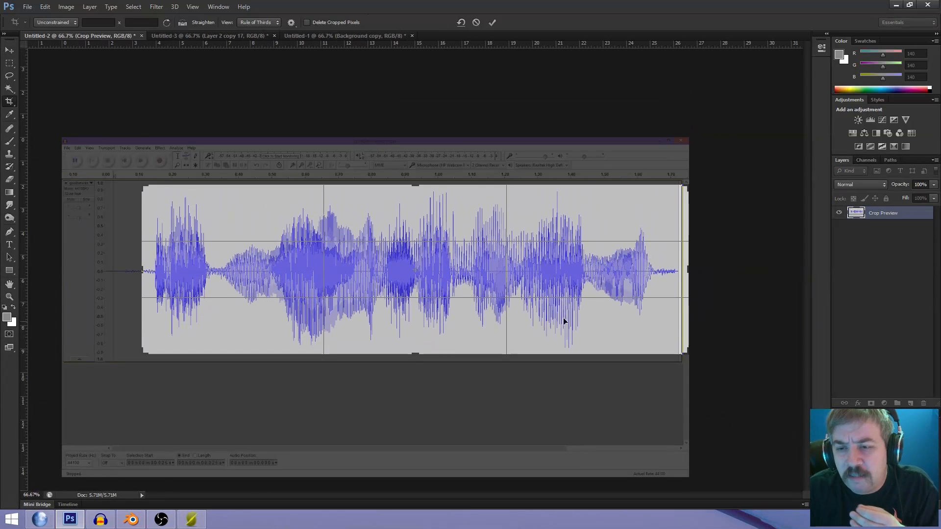
drag(685, 270, 677, 270)
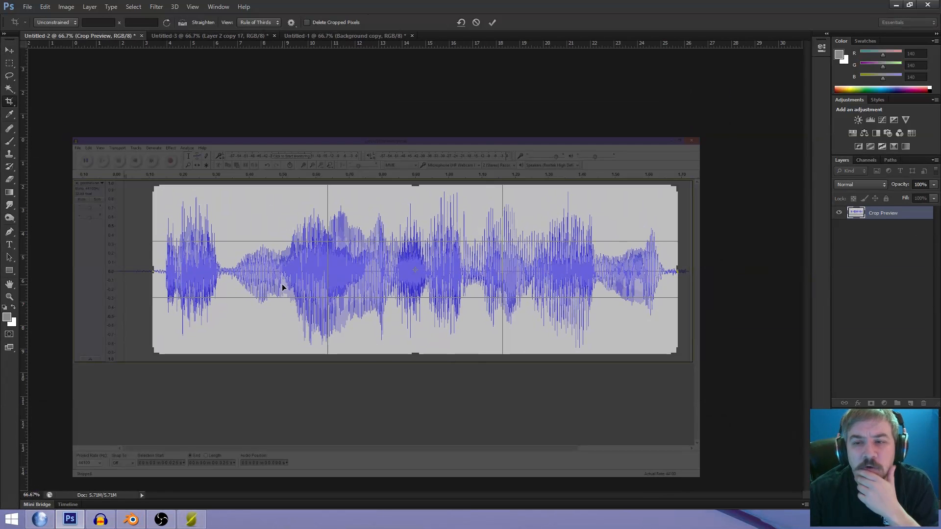
key(Return)
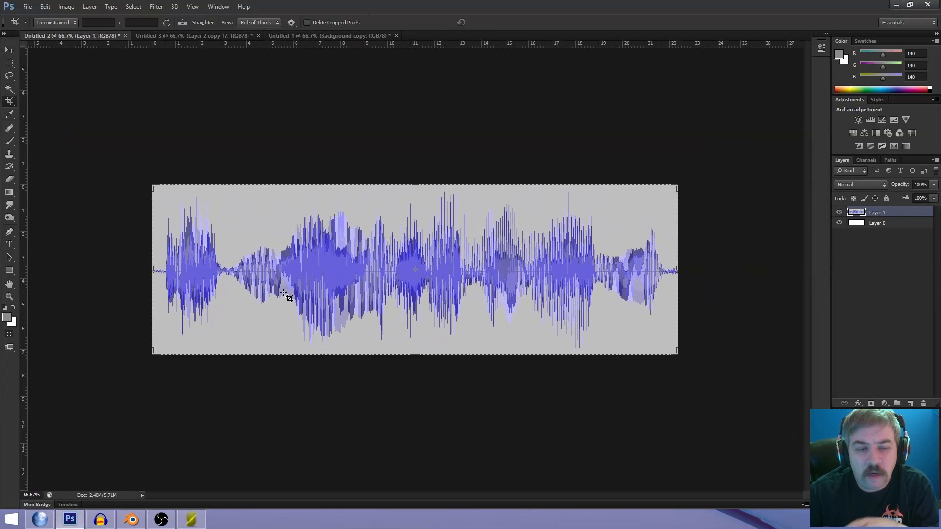
- Fit the image on screen and select the gray background above and below the waveform with the Magic Wand
key(z)
click(292, 22)
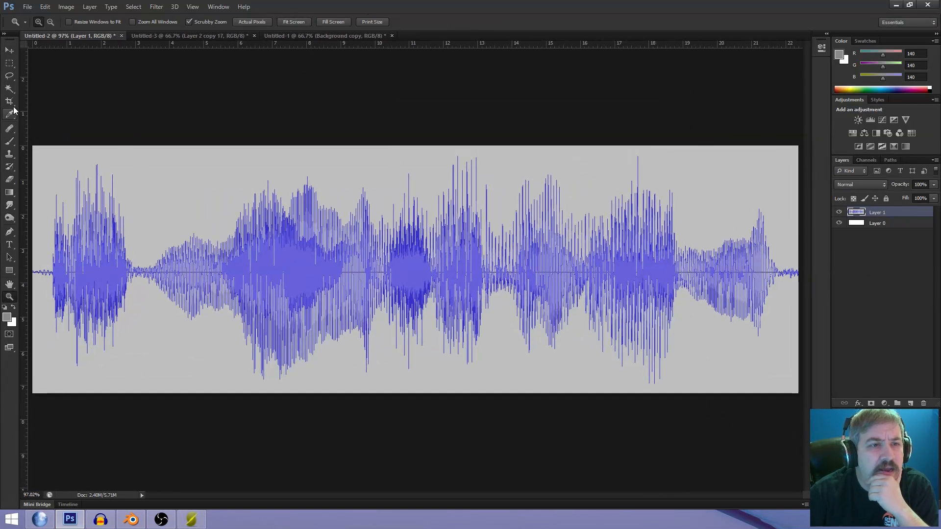
click(8, 91)
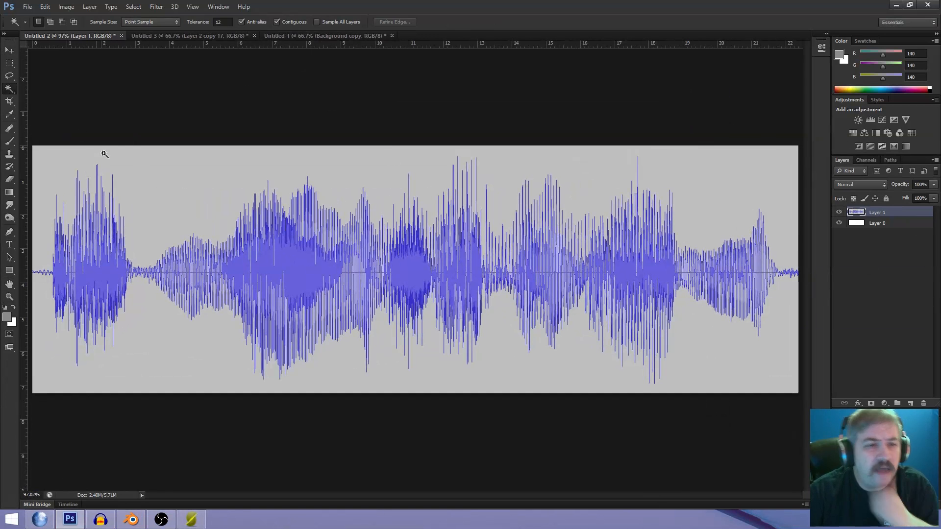
click(174, 198)
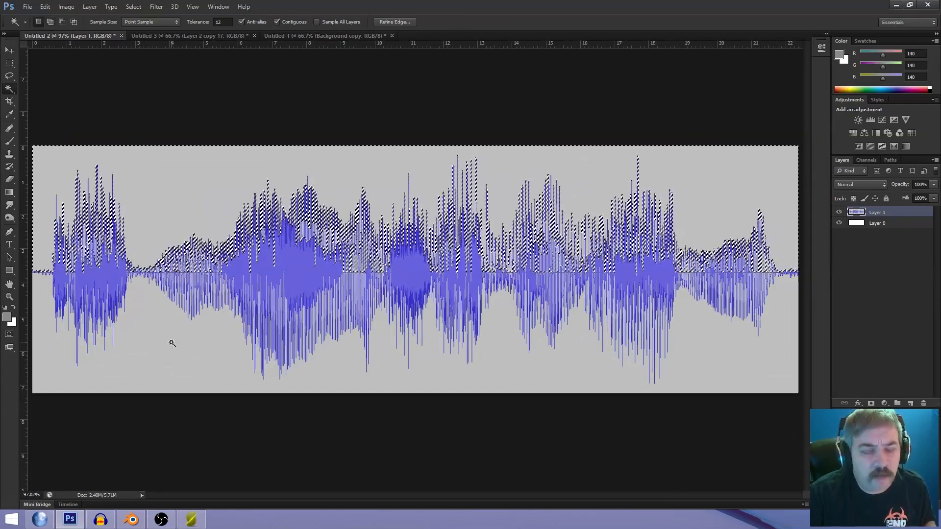
shift+click(171, 344)
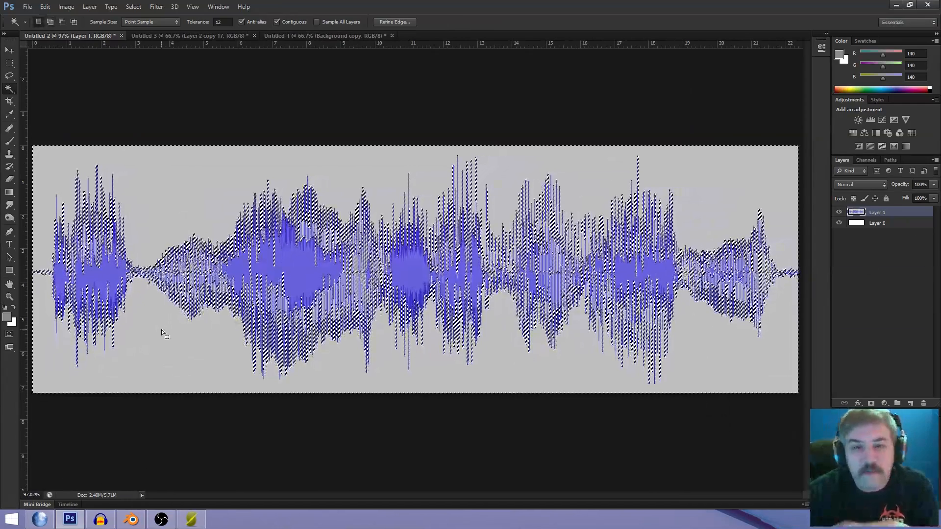
- Contract the background selection with the preset pixel value so its edge smooths out around the waveform
click(133, 6)
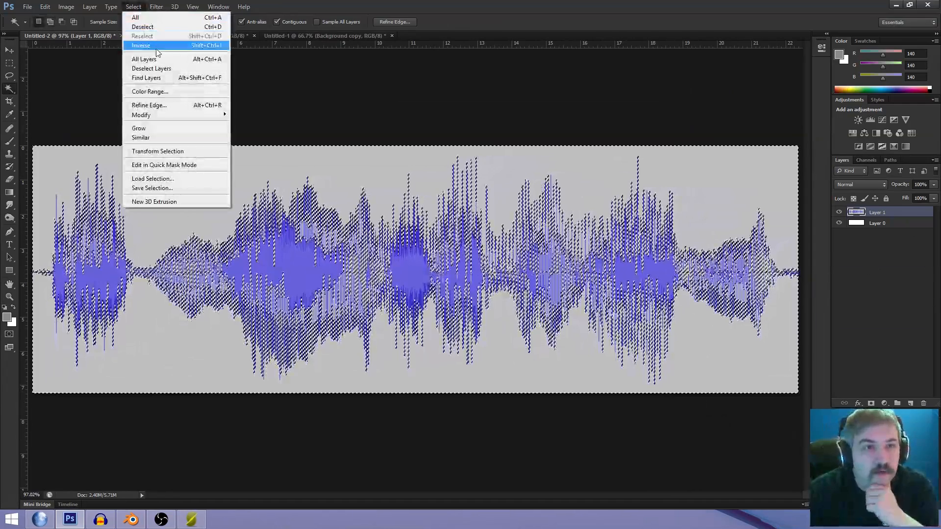
mouse_move(162, 117)
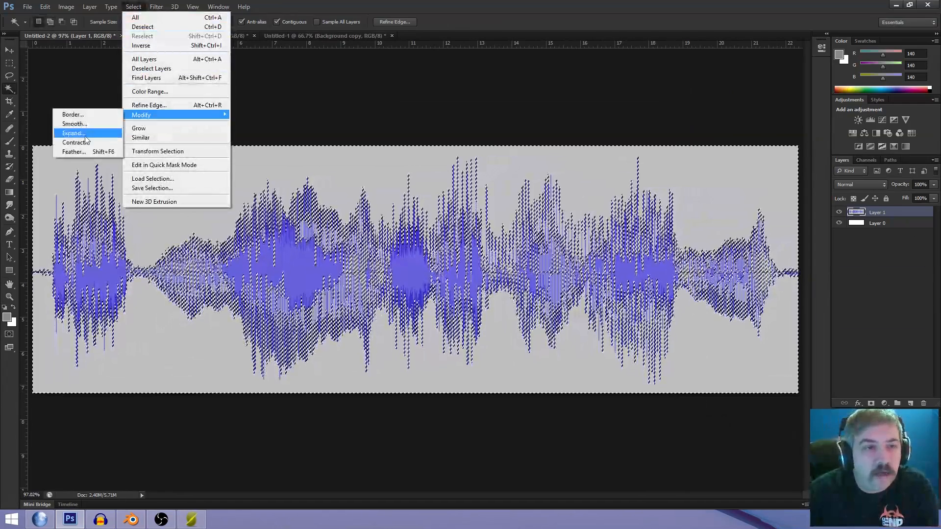
click(112, 133)
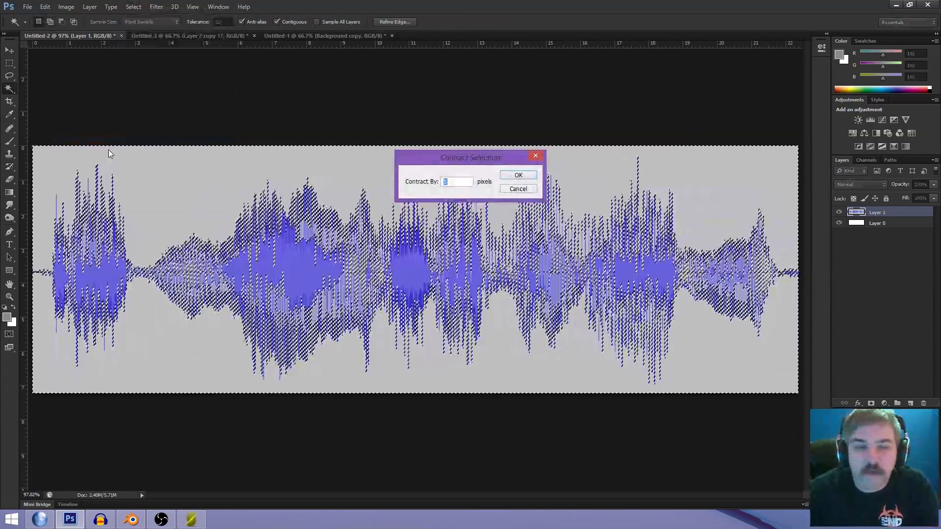
key(Return)
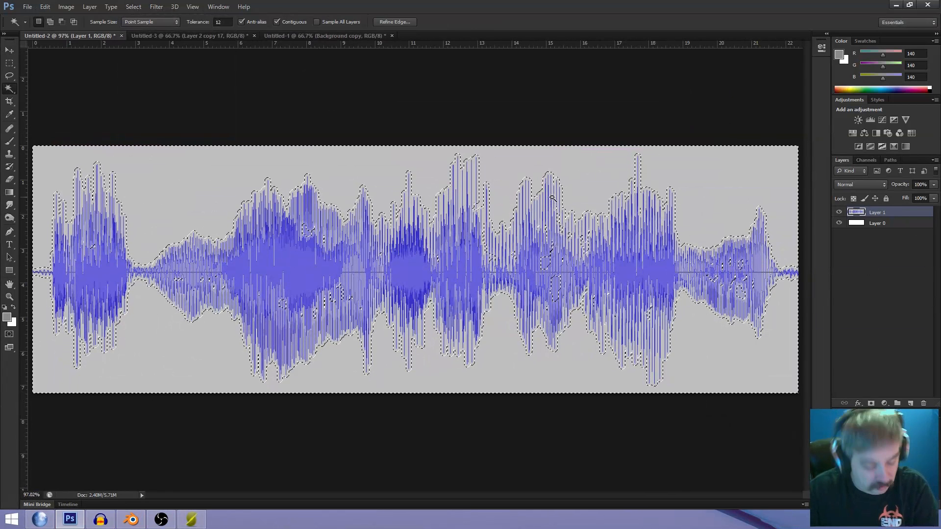
- Paint the selected background solid white using the default colors and a brush enlarged to 1100 pixels, undoing the stray black stroke
key(b)
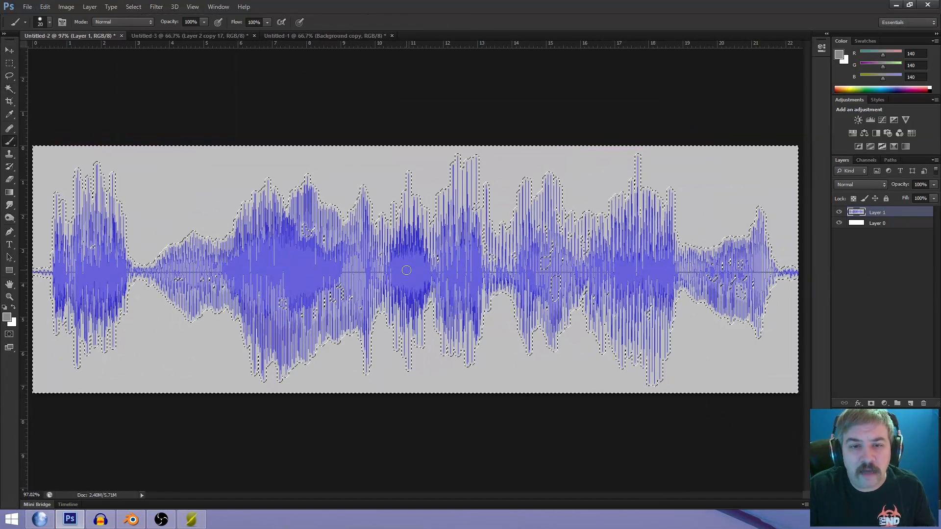
key(d)
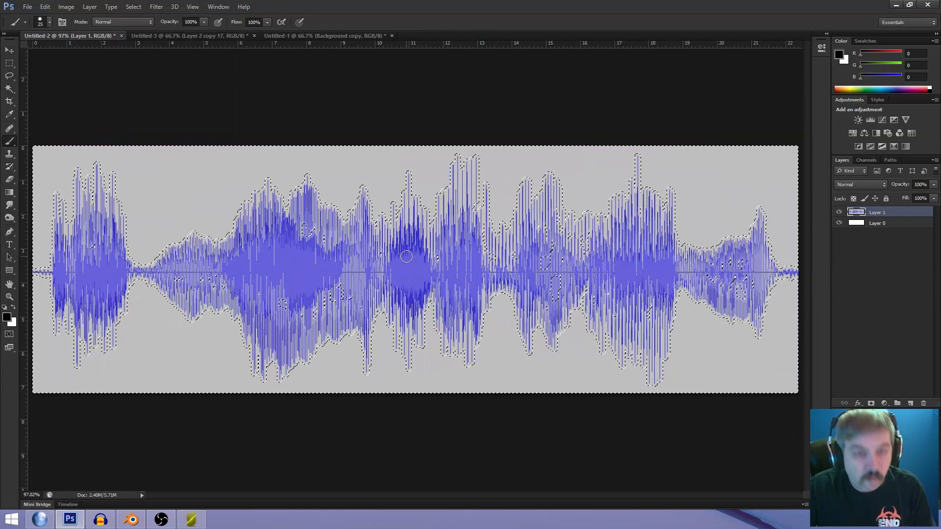
key(bracketright)
key(bracketright)
key(bracketright)
key(bracketright)
key(bracketright)
key(bracketright)
key(bracketright)
key(bracketright)
key(bracketright)
key(bracketright)
key(bracketright)
key(bracketright)
key(bracketright)
key(bracketright)
key(bracketright)
key(bracketright)
key(bracketright)
key(bracketright)
key(bracketright)
key(bracketright)
click(406, 256)
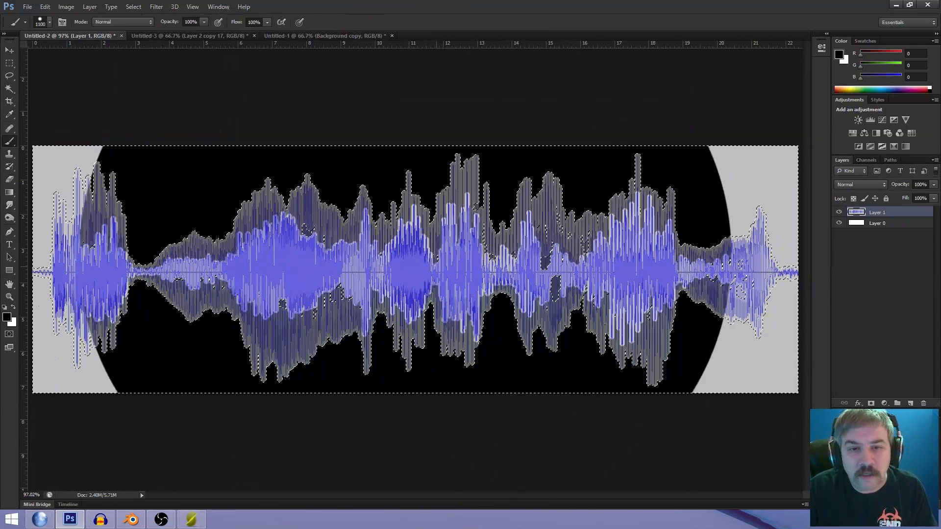
key(ctrl+z)
key(x)
mouse_move(263, 264)
mouse_down()
mouse_move(416, 269)
mouse_move(671, 252)
mouse_move(557, 263)
mouse_up()
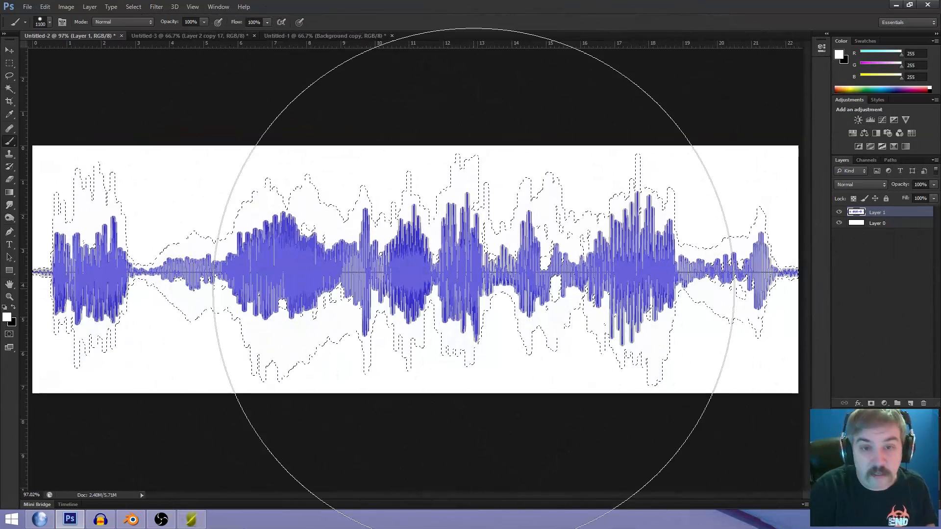
- Invert the selection, paint the whole waveform shape solid black and deselect
key(x)
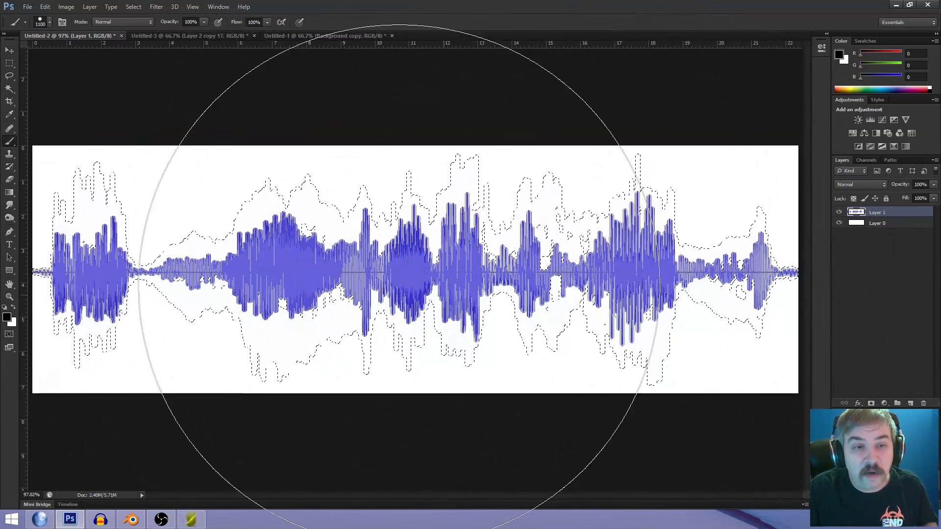
click(236, 282)
mouse_move(236, 282)
mouse_down()
mouse_move(420, 294)
mouse_move(527, 273)
mouse_move(645, 277)
mouse_move(560, 277)
mouse_up()
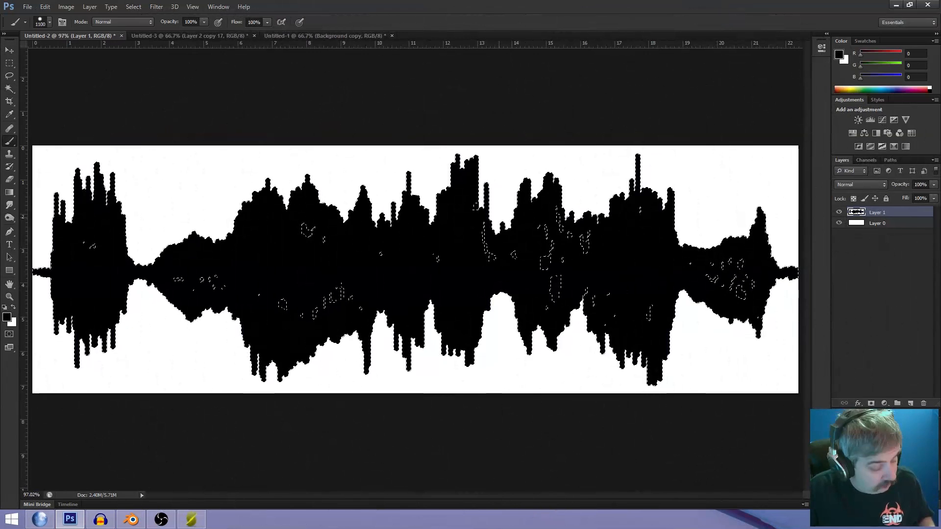
key(ctrl+d)
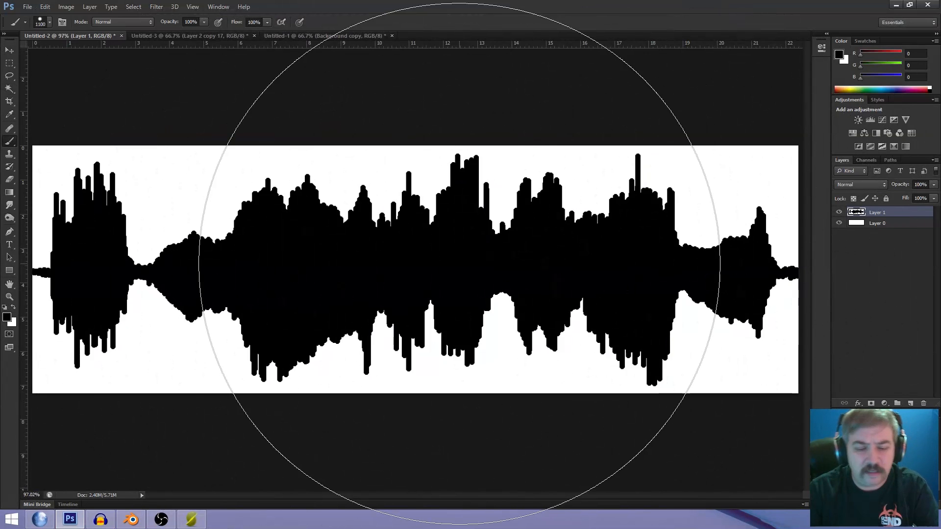
- Try hollowing the black waveform into an outline by selecting it, contracting the selection by 10 pixels and deleting the inside
click(9, 89)
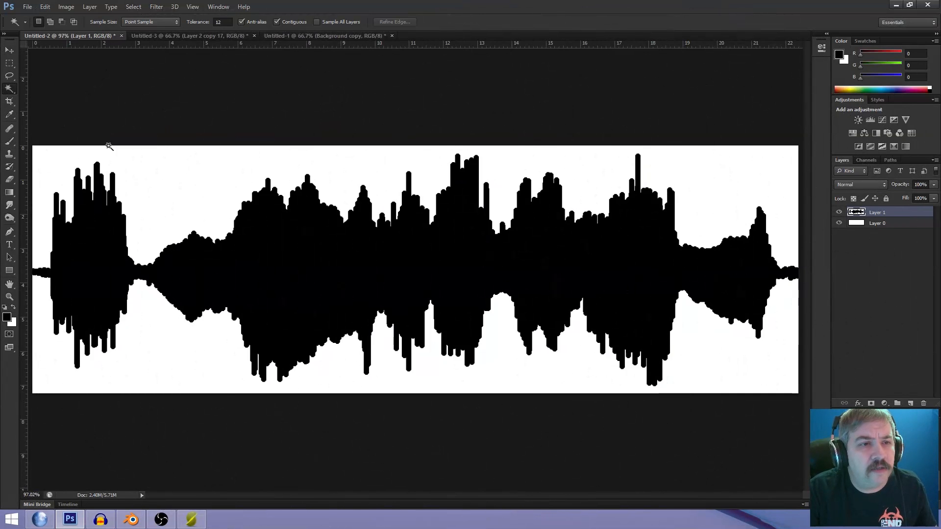
click(318, 276)
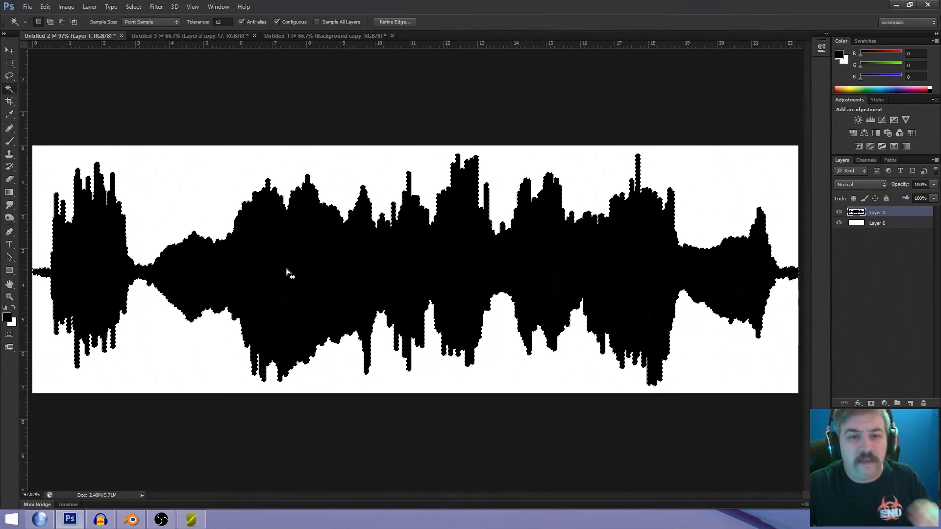
click(133, 7)
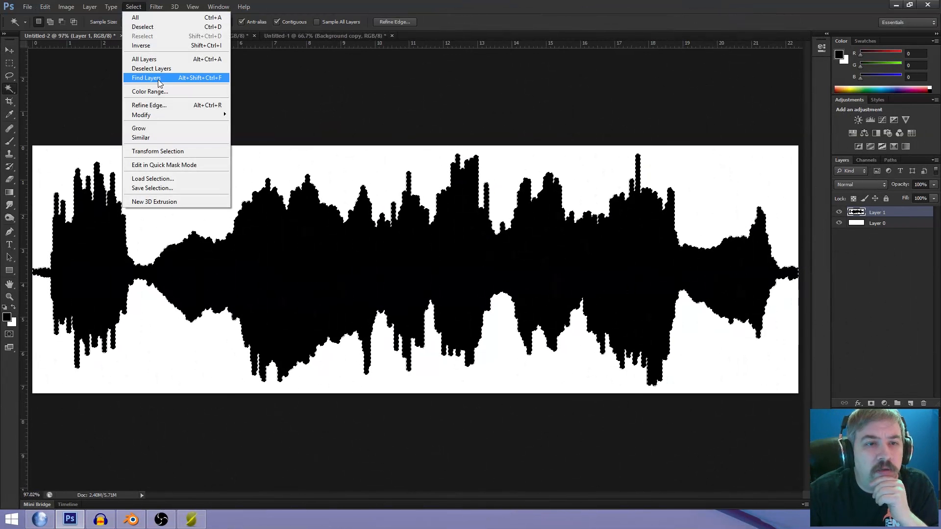
mouse_move(178, 116)
click(100, 142)
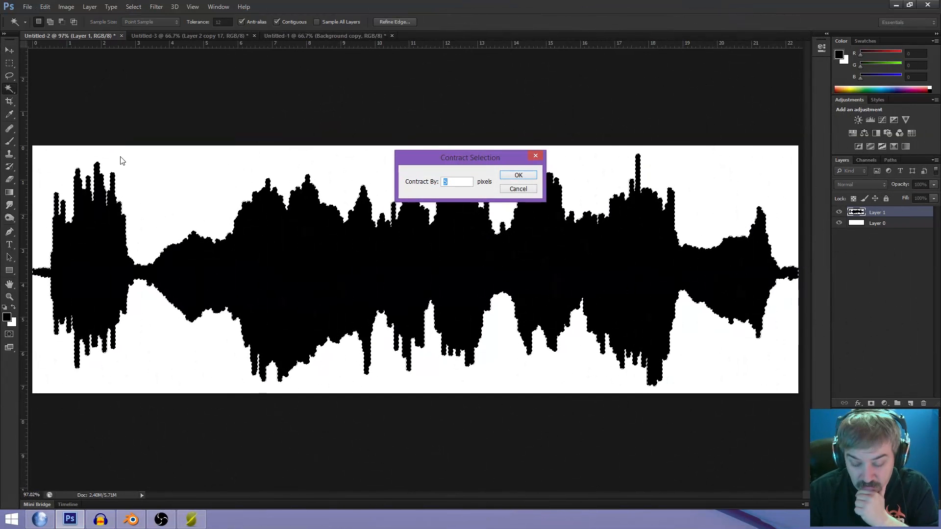
text(10)
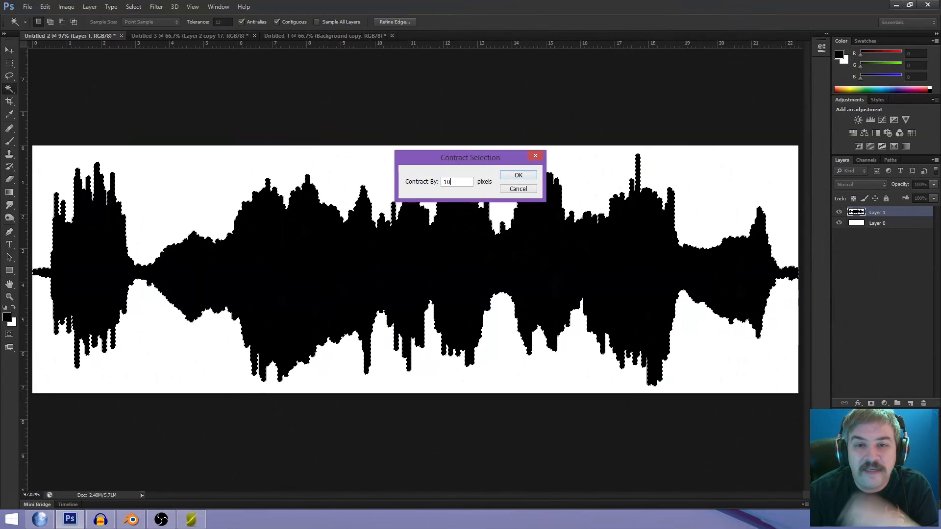
key(Return)
key(Delete)
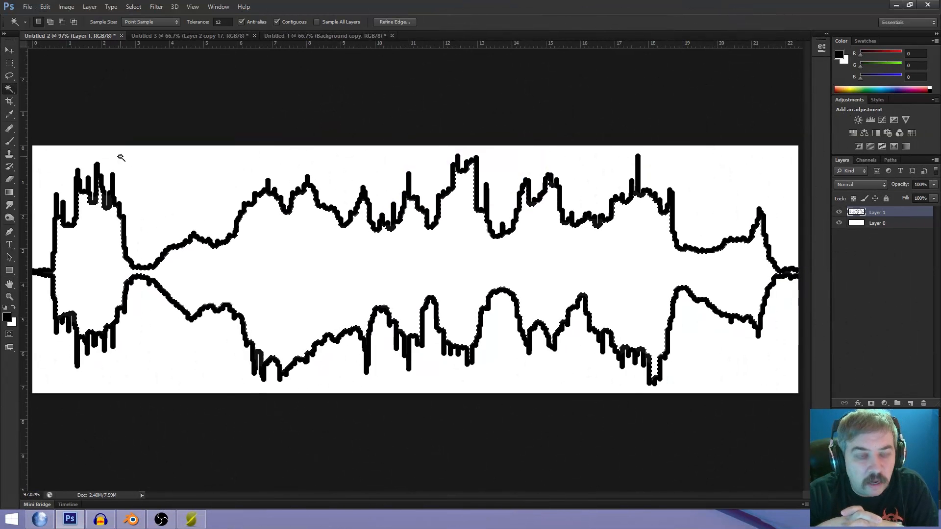
key(ctrl+d)
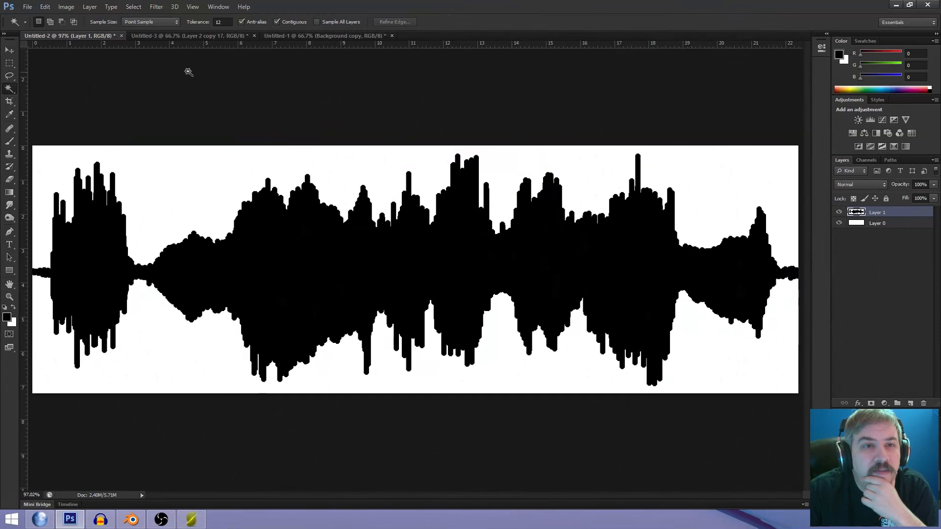
- Compare the open waveform documents, examining the end loops in Untitled-1 with the Elliptical Marquee tool and the stripe layer in Untitled-3
click(195, 34)
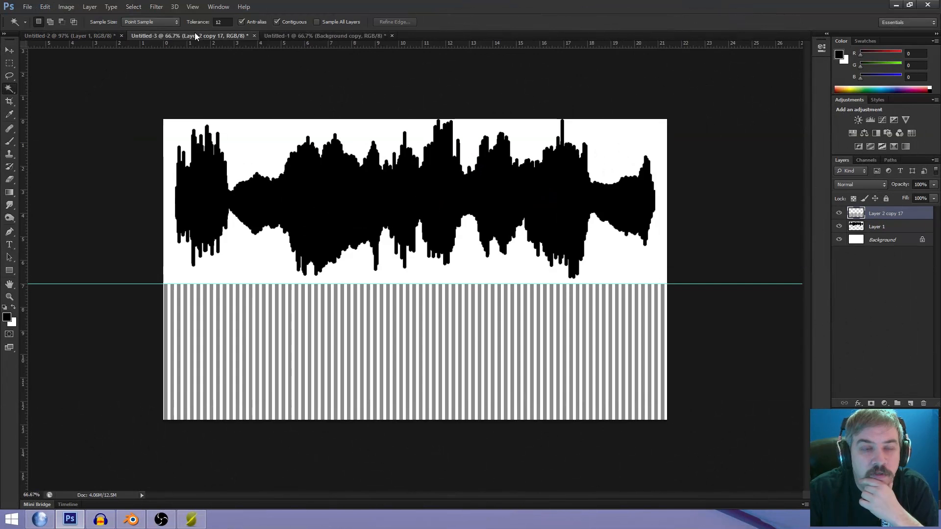
click(271, 38)
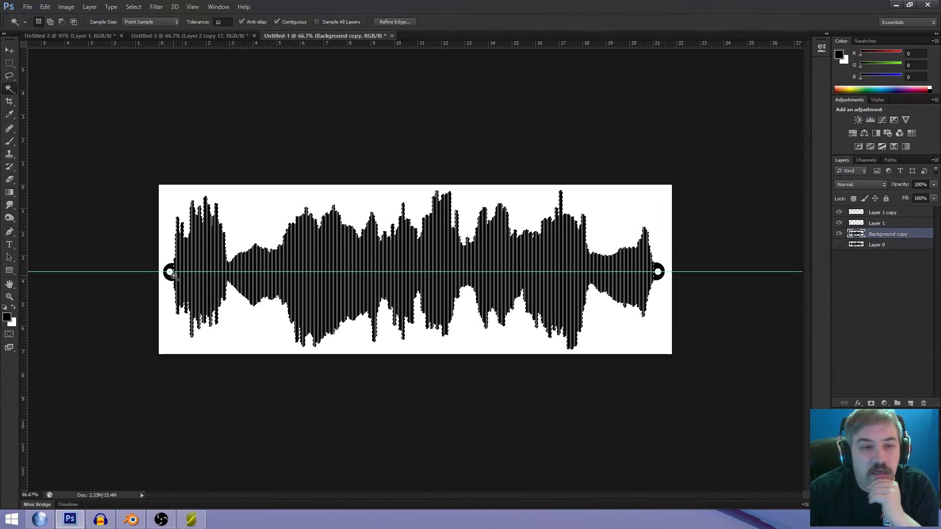
click(10, 75)
click(42, 93)
click(10, 63)
click(43, 72)
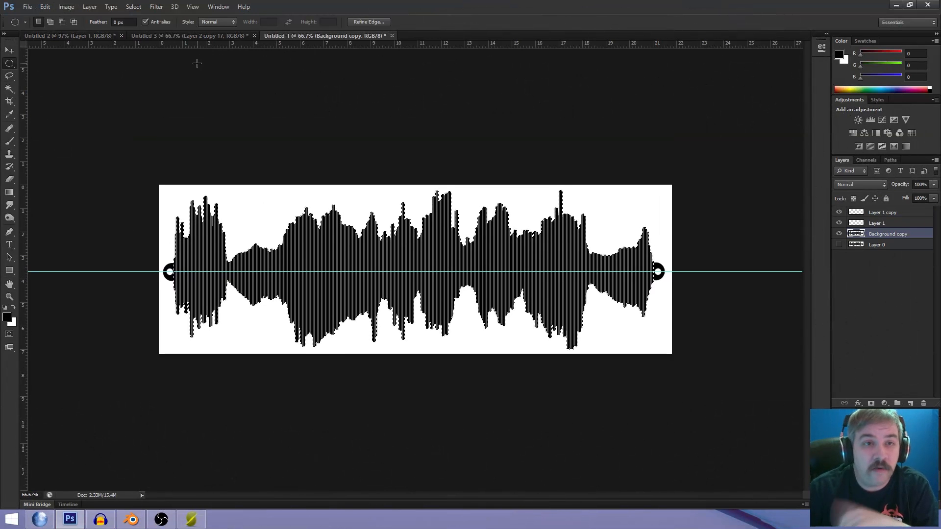
click(193, 34)
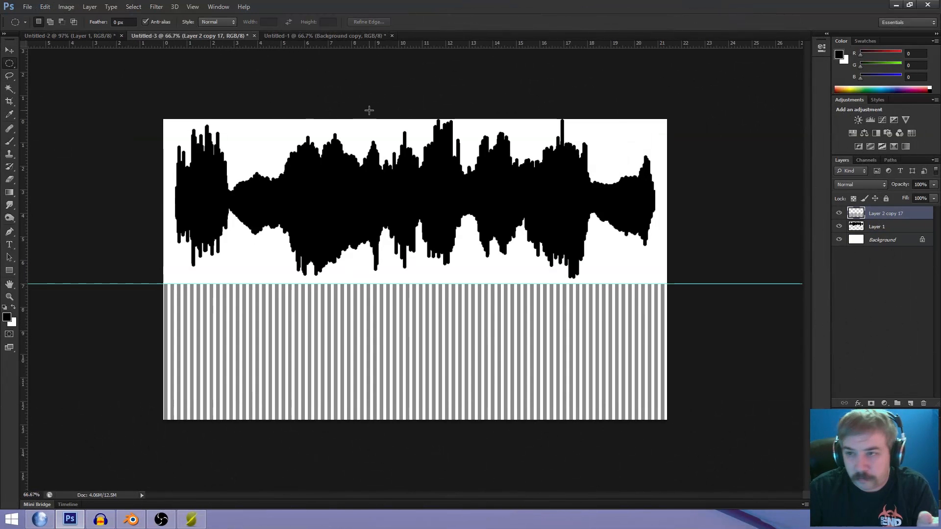
click(89, 33)
click(196, 36)
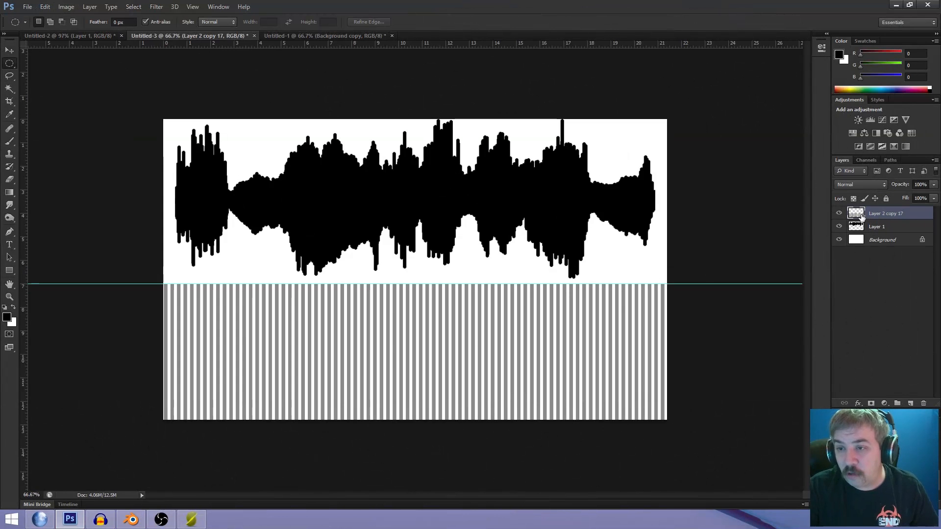
- Move the grey stripe layer up over the waveform and stretch its lower edge down to the horizontal guide
key(v)
drag(403, 347, 407, 185)
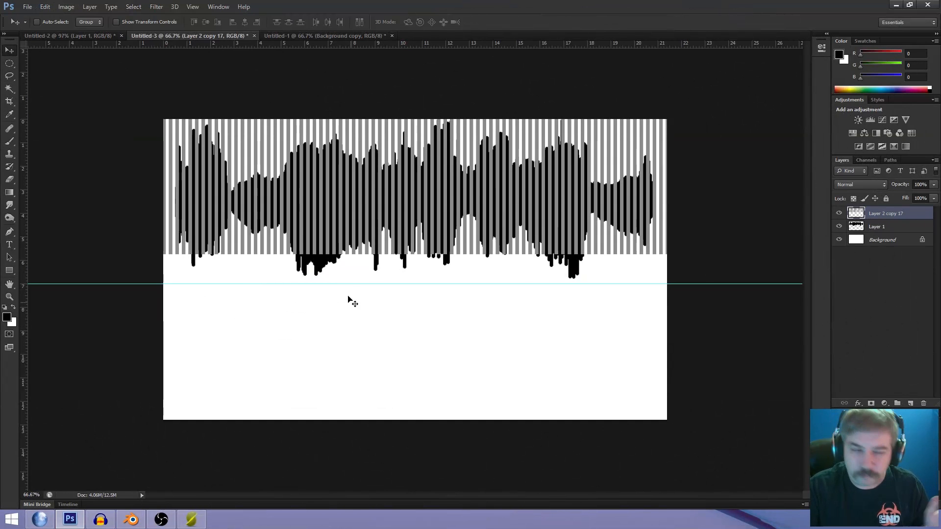
click(45, 6)
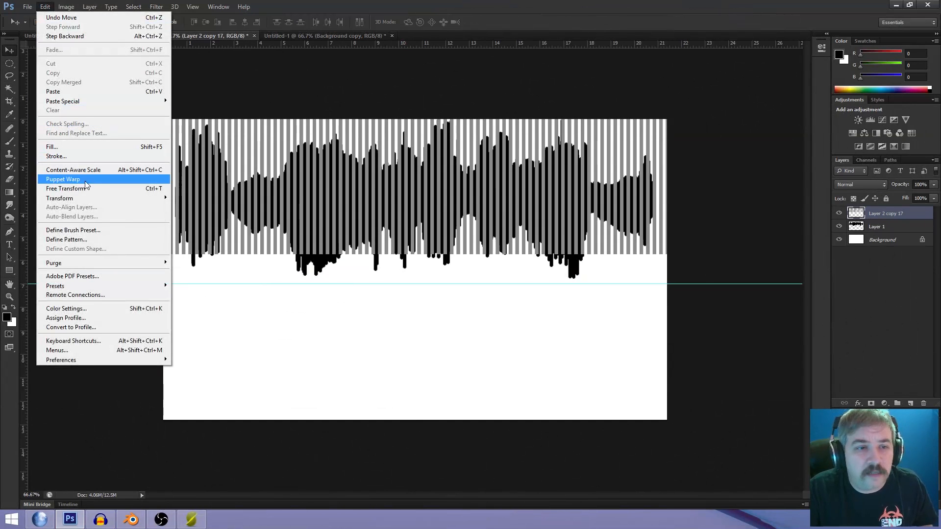
mouse_move(98, 198)
click(191, 211)
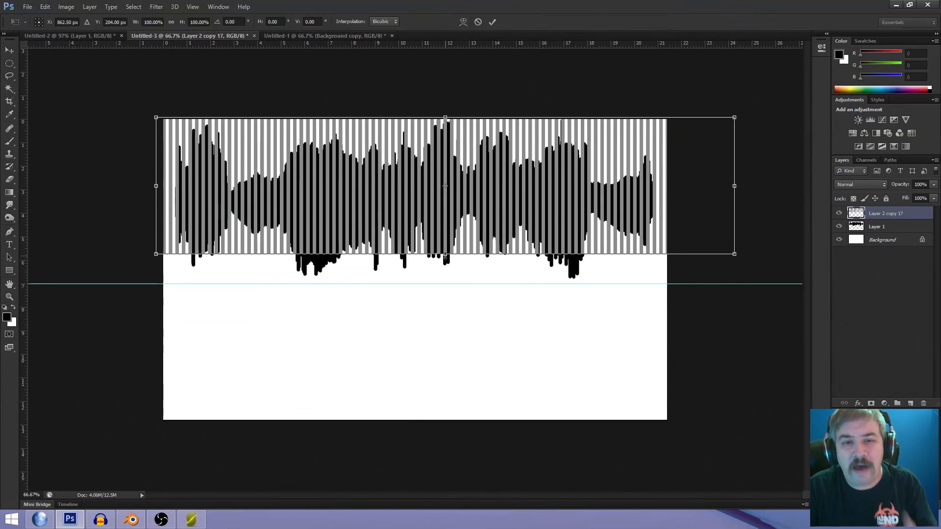
drag(445, 256, 428, 286)
key(Return)
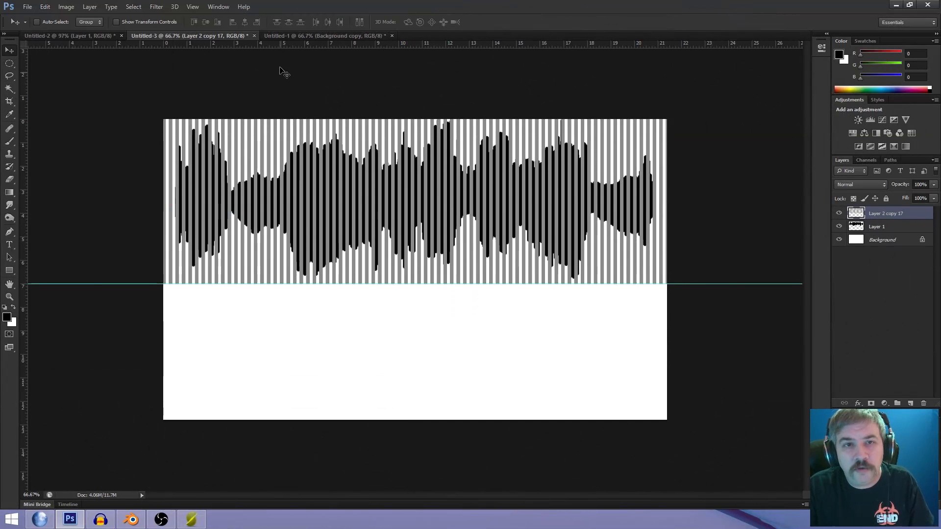
- Try Overlay, Soft Light and Hard Light on the stripe layer in Untitled-3, and settle on the Lighter Color blending mode
click(293, 33)
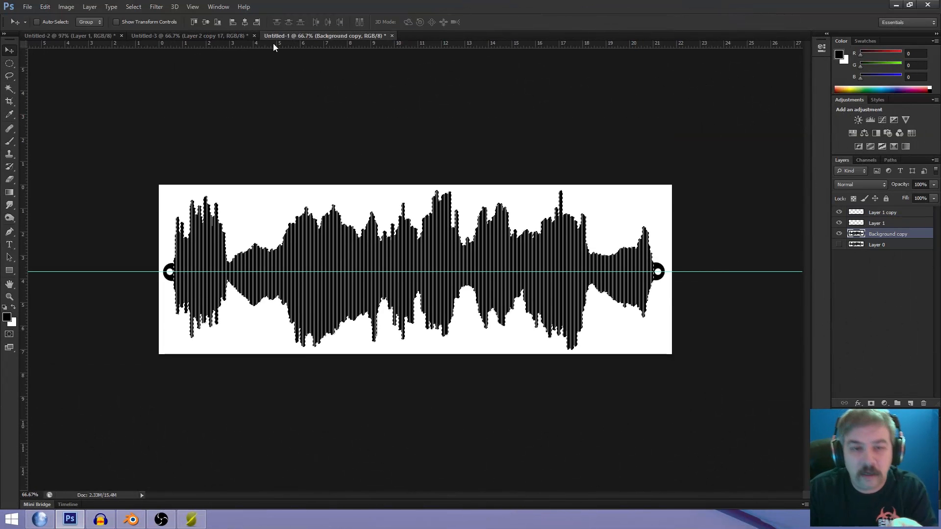
click(219, 34)
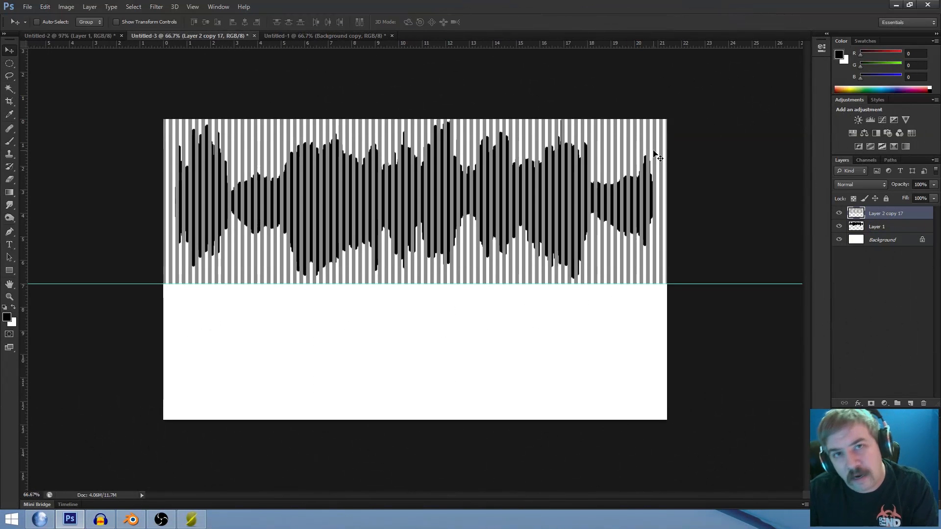
click(861, 184)
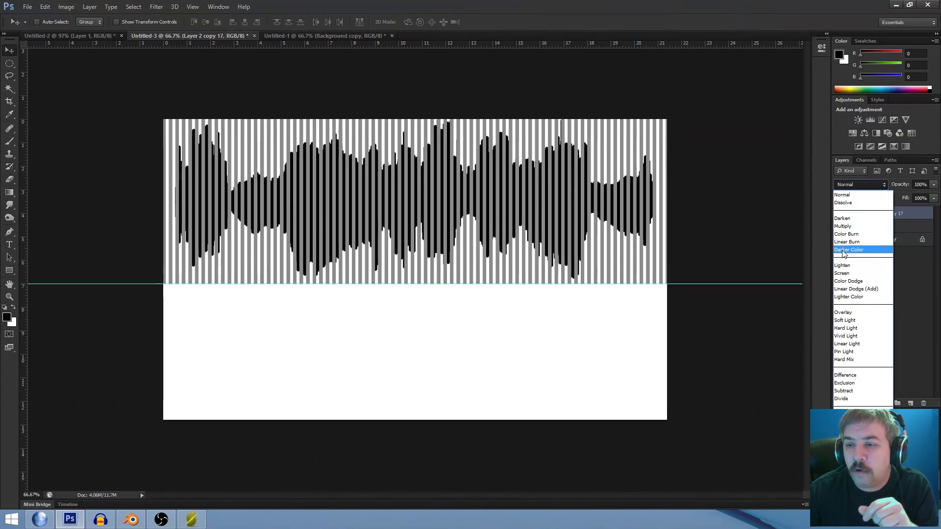
click(846, 313)
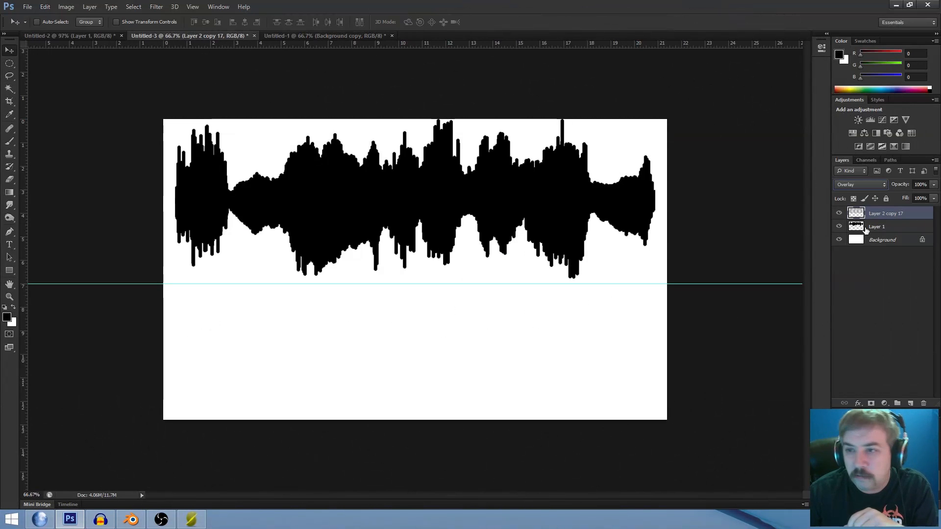
click(854, 184)
click(853, 323)
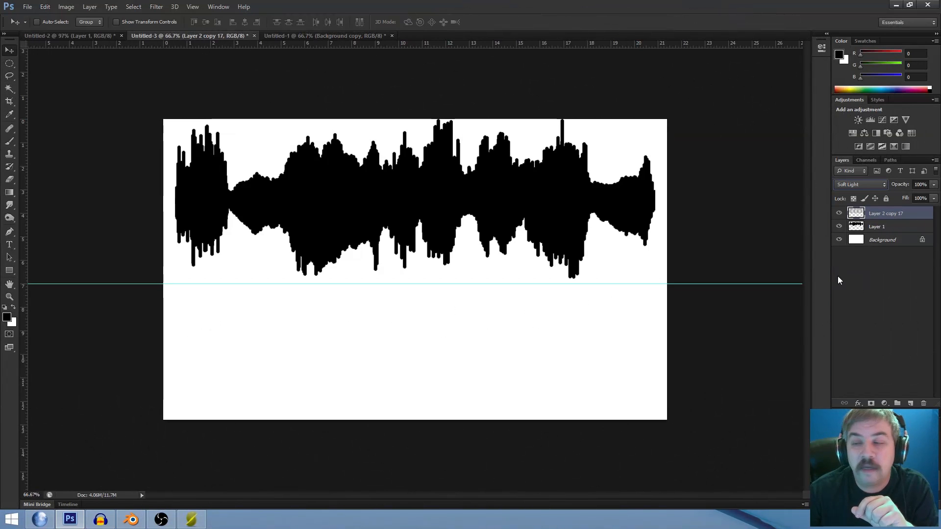
key(shift+plus)
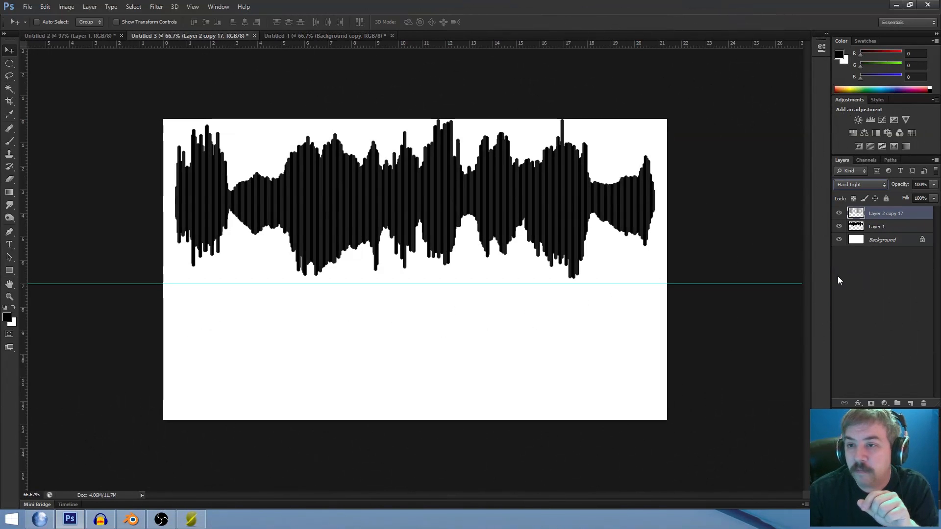
key(shift+plus)
key(Up)
key(Up)
key(Up)
key(Up)
key(Up)
key(Down)
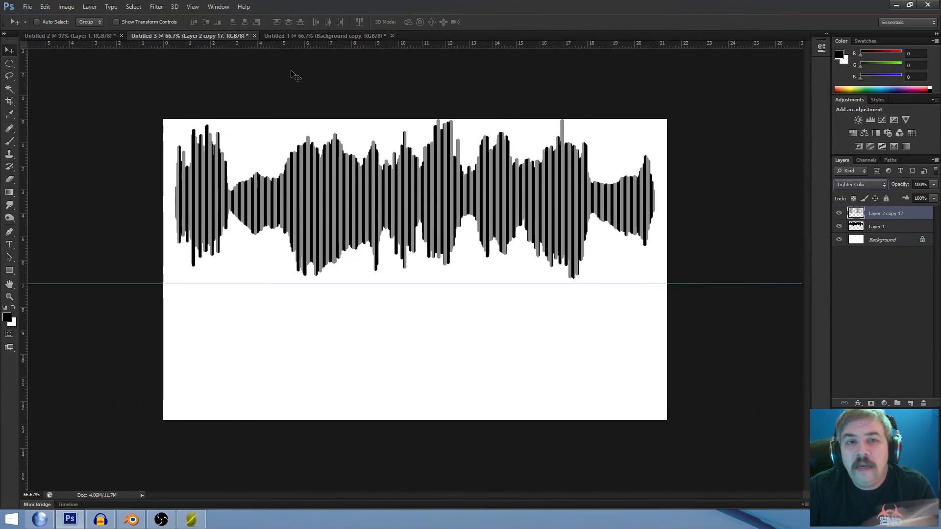
- Examine the finished striped waveform with end loops in Untitled-1 at 100% zoom
click(290, 38)
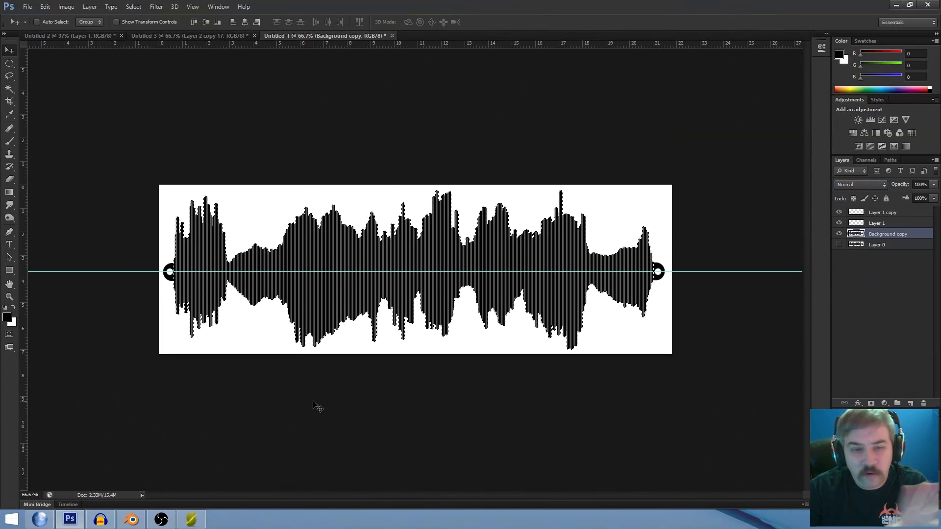
key(z)
click(302, 360)
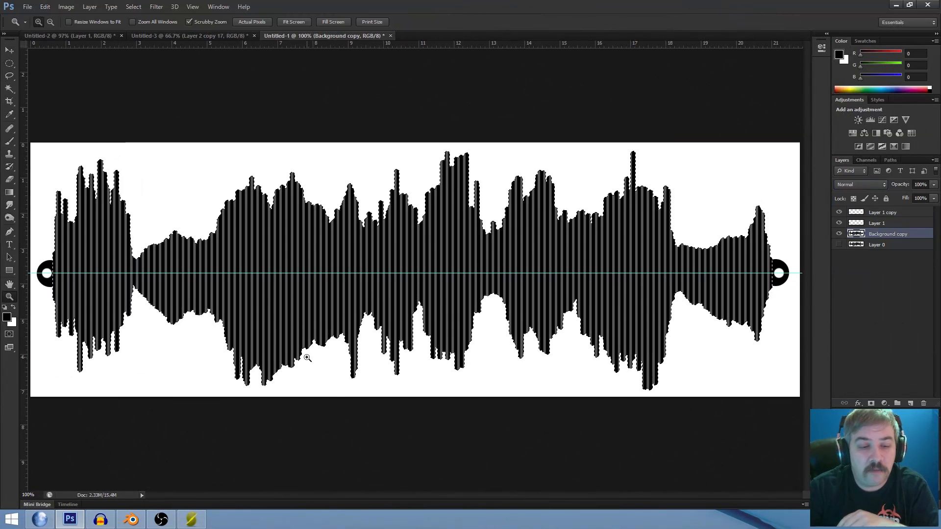
- Switch to Blender and delete the existing displaced waveform grid from the scene
click(131, 512)
click(524, 391)
click(439, 300)
key(x)
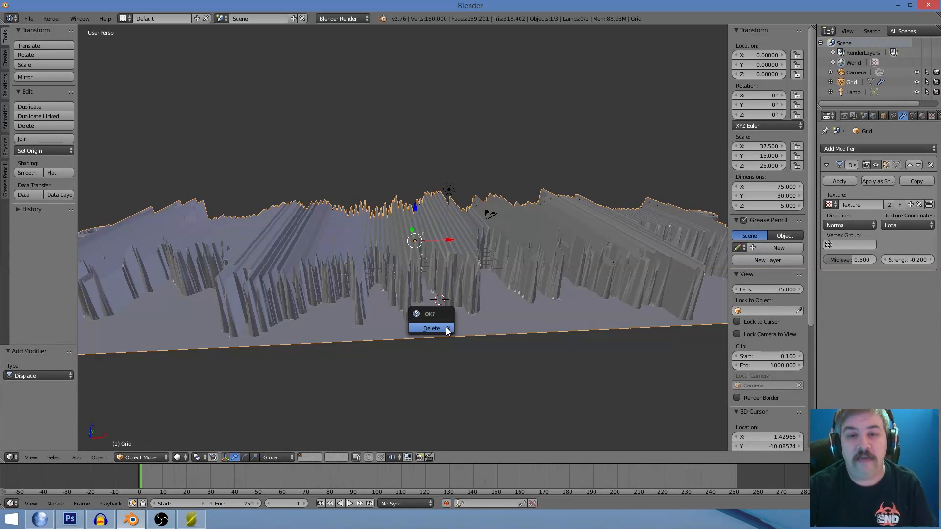
click(446, 327)
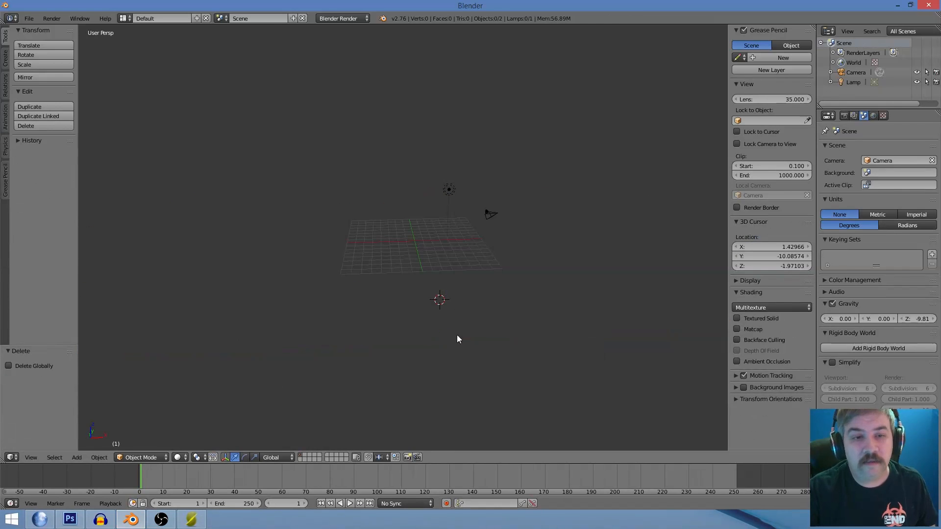
- Start a fresh scene by reloading the start-up file and delete the default cube
click(29, 18)
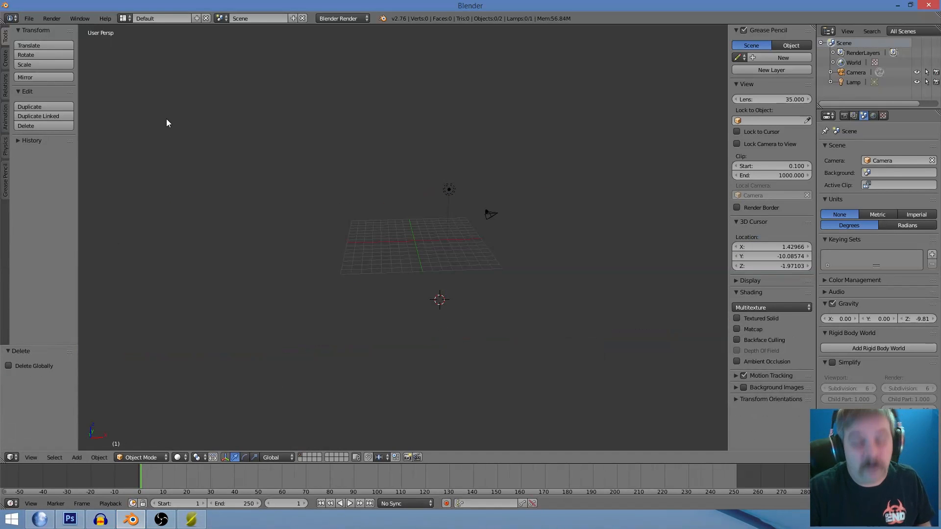
click(32, 18)
click(34, 24)
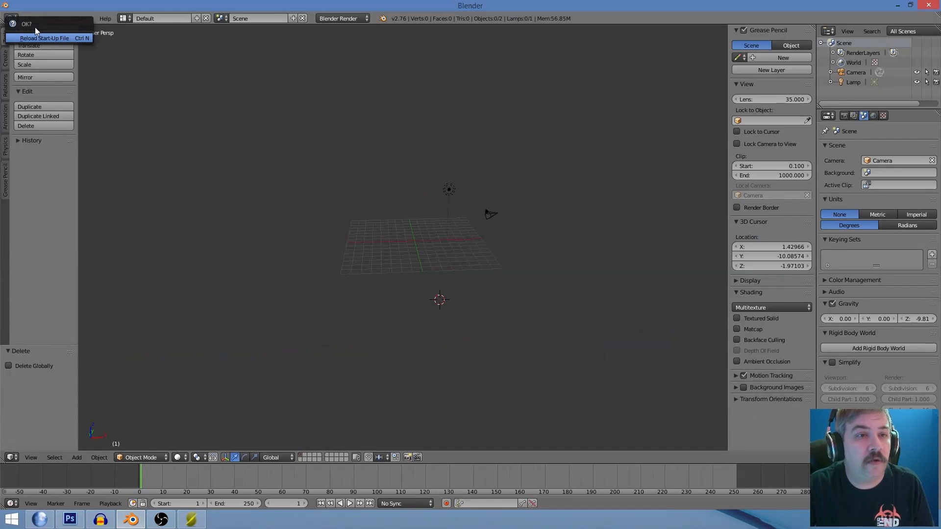
click(35, 30)
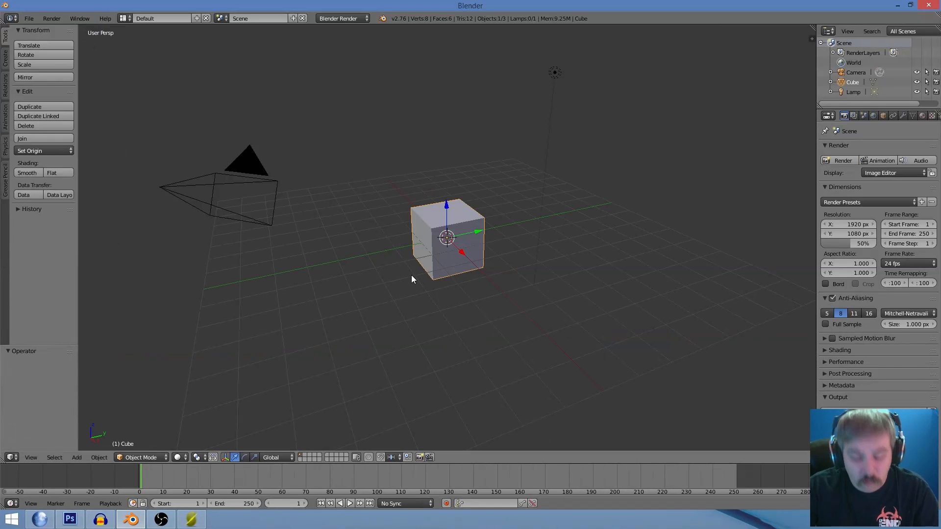
key(Delete)
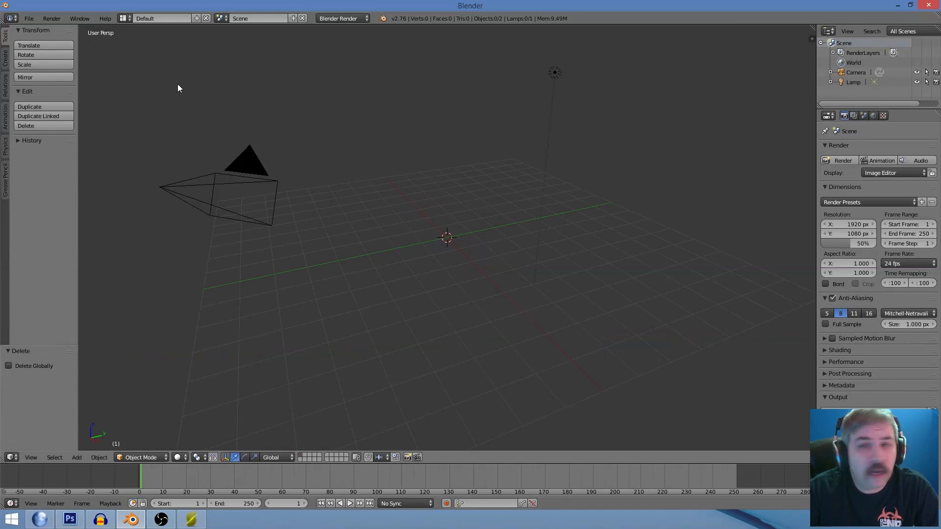
- Add a grid mesh with 300 X subdivisions and 300 Y subdivisions
click(77, 457)
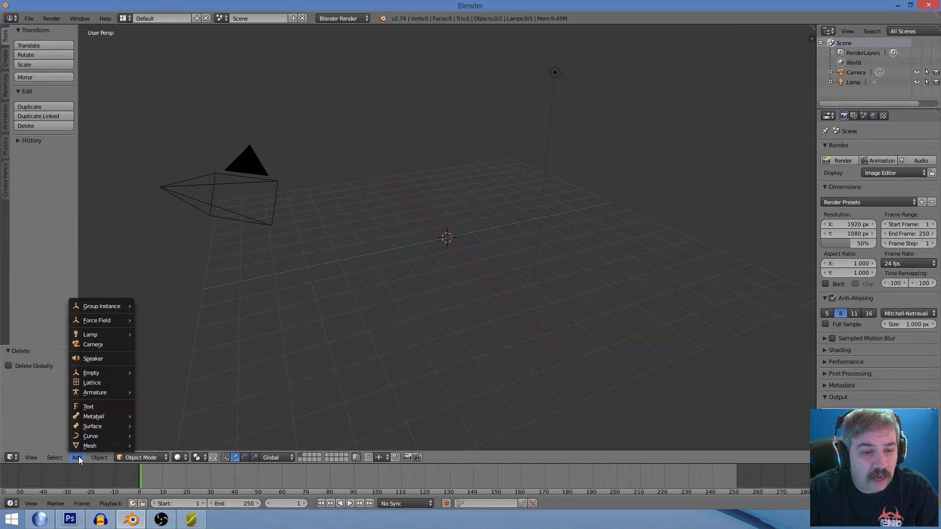
mouse_move(82, 446)
click(153, 437)
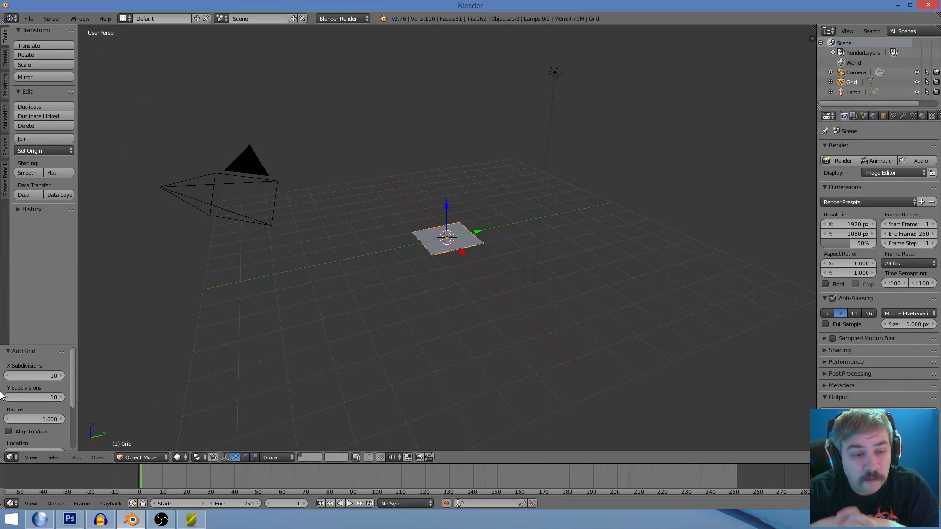
click(46, 375)
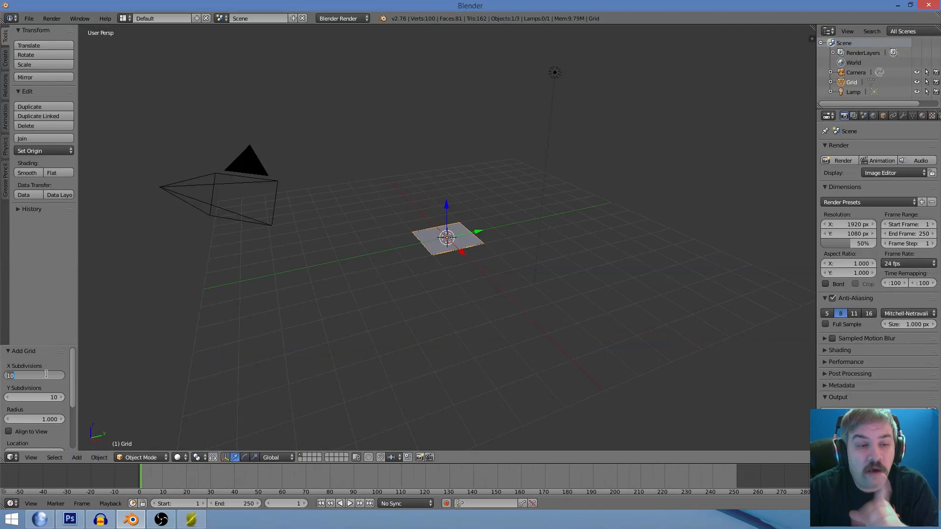
text(300)
key(Tab)
text(30)
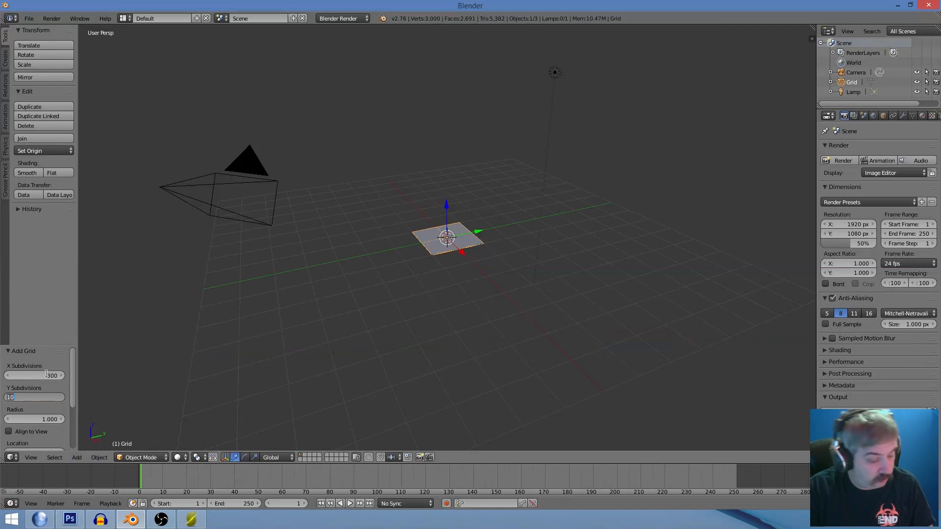
key(Return)
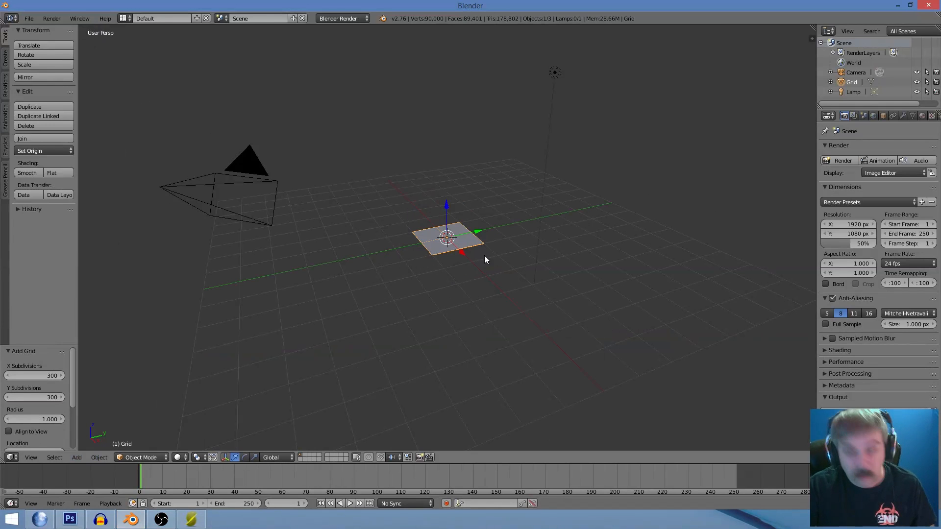
- Create a new image texture and load Waveform_v1.0.jpg into it from the Waveform_Files folder on the desktop
click(931, 116)
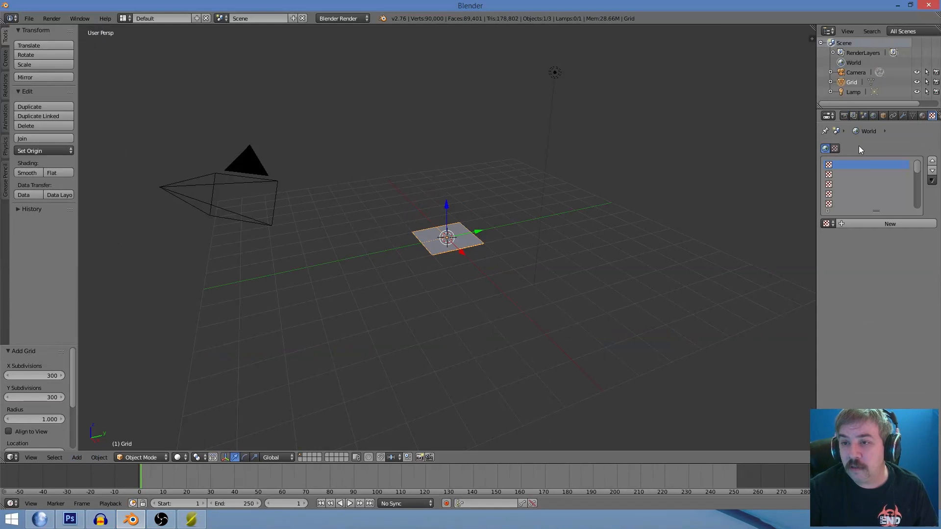
click(840, 222)
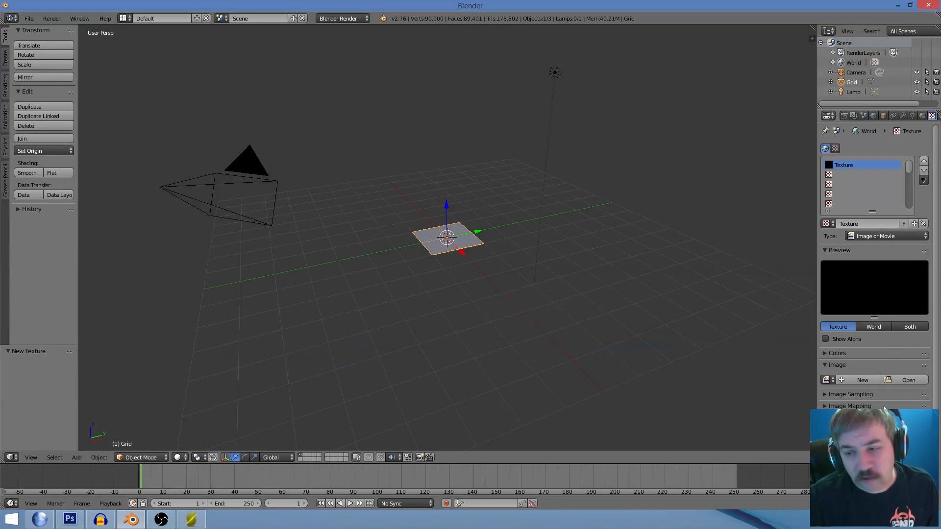
click(900, 379)
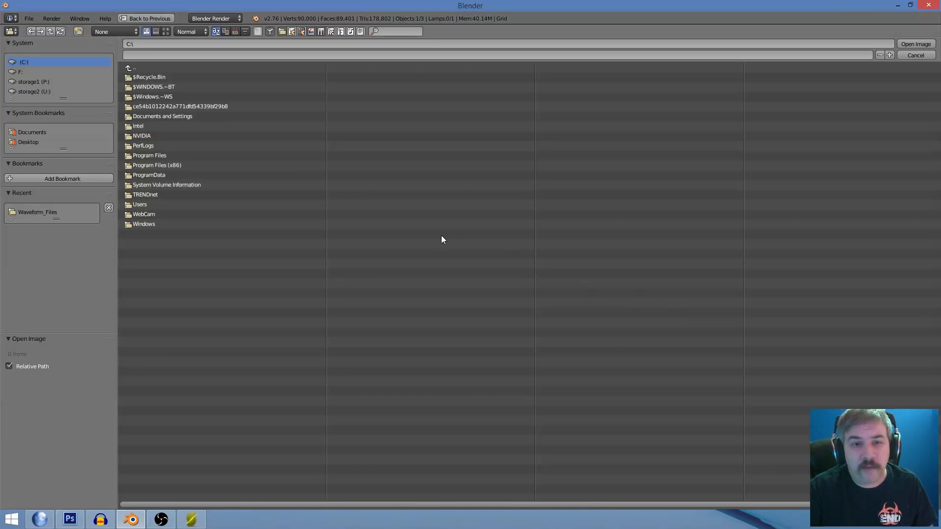
click(27, 142)
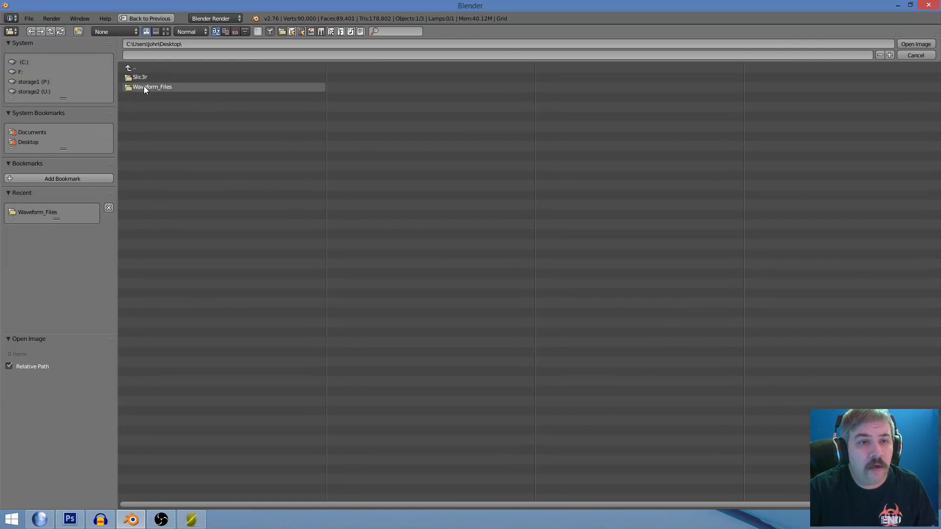
click(148, 80)
click(136, 70)
click(140, 85)
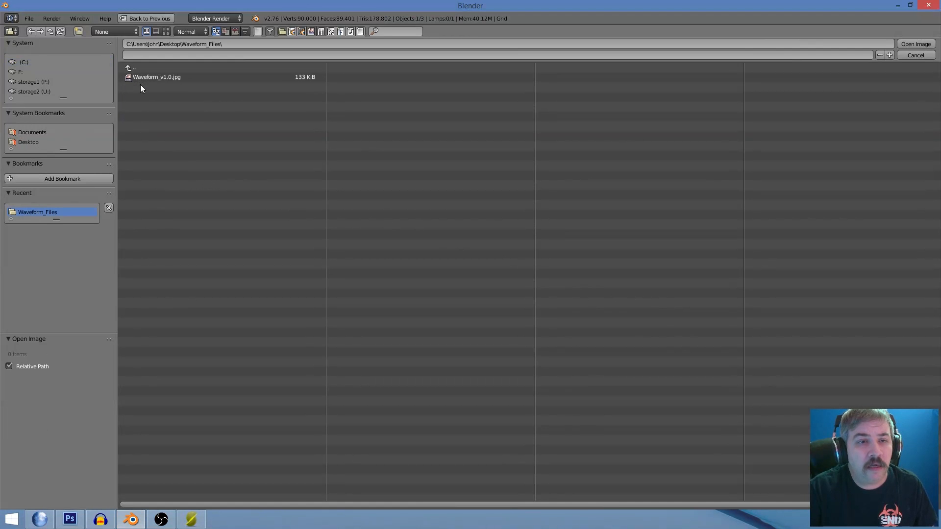
double_click(158, 76)
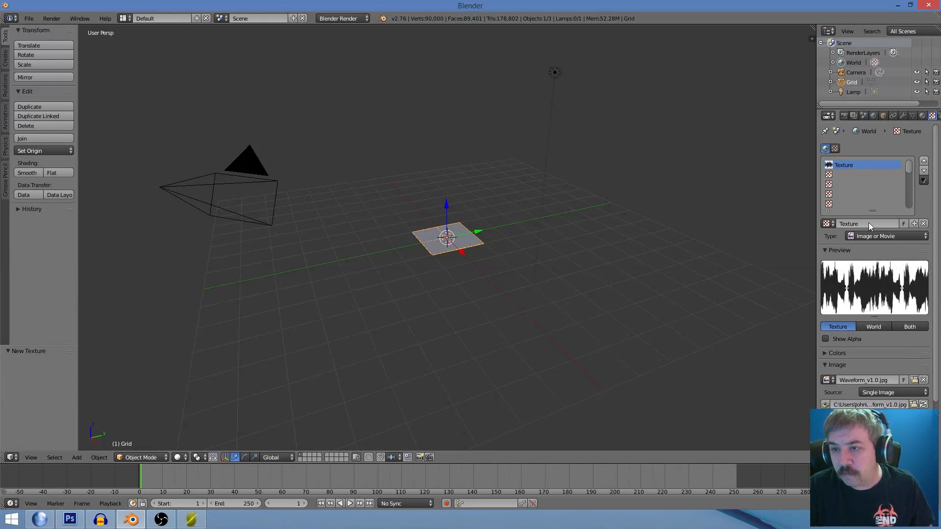
- Add a Displace modifier to the grid and assign the existing waveform image texture to it
click(901, 116)
click(881, 149)
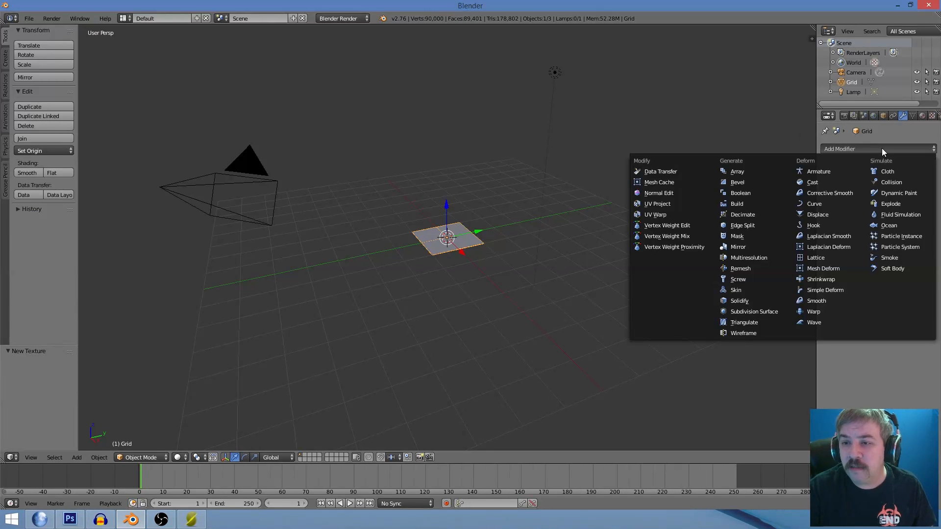
click(805, 215)
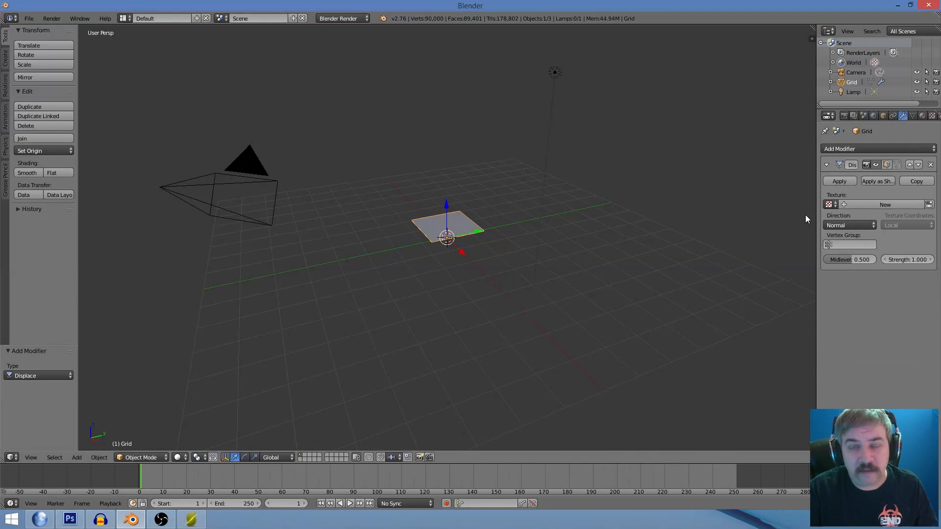
click(829, 205)
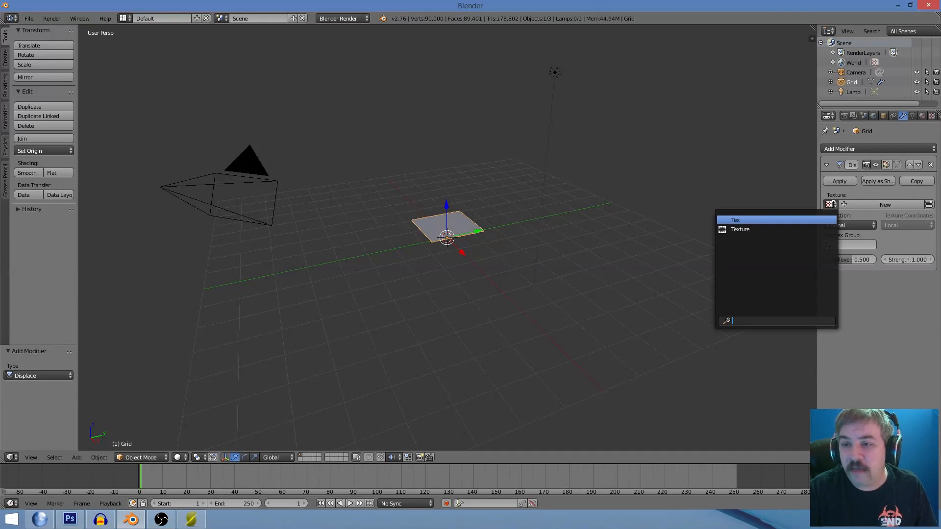
click(776, 230)
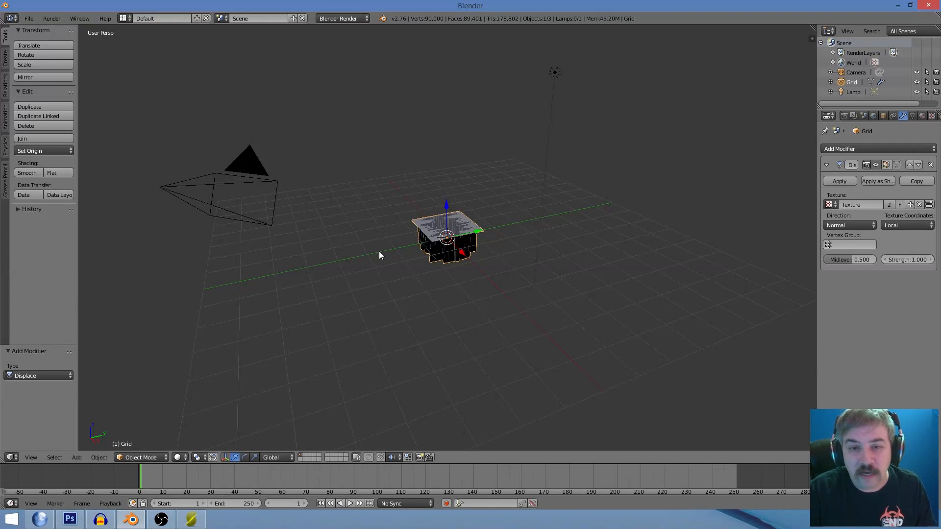
- Invert the displacement by setting the Displace modifier's strength to -1
scroll(378, 251, up, 5)
middle_drag(309, 281, 341, 274)
middle_drag(353, 225, 346, 307)
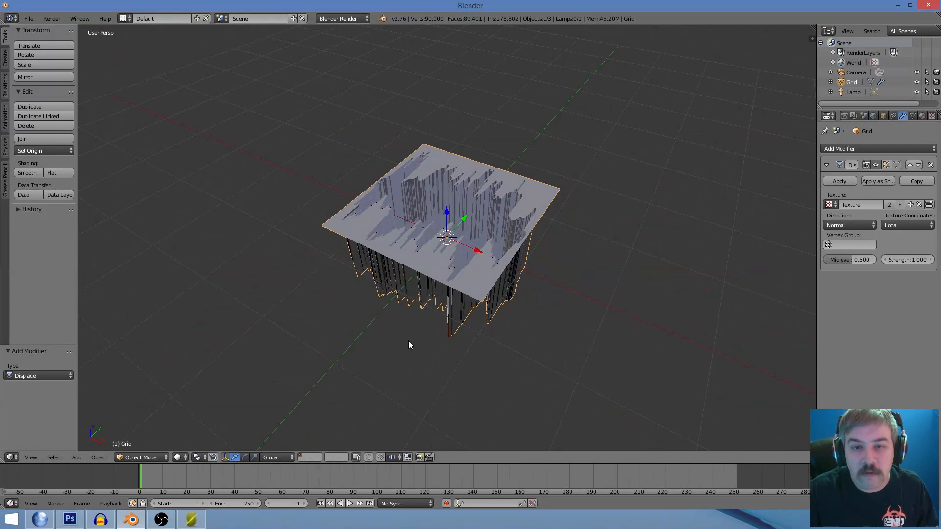
click(906, 260)
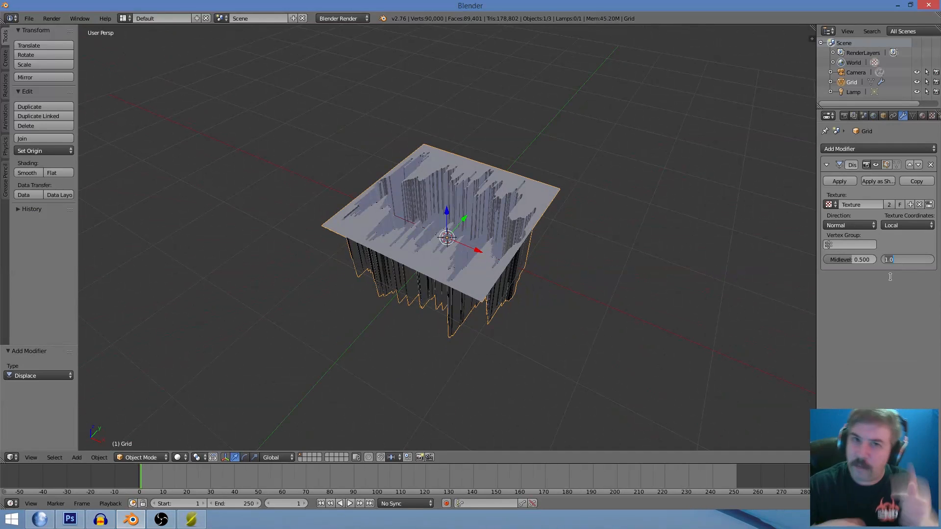
text(-1)
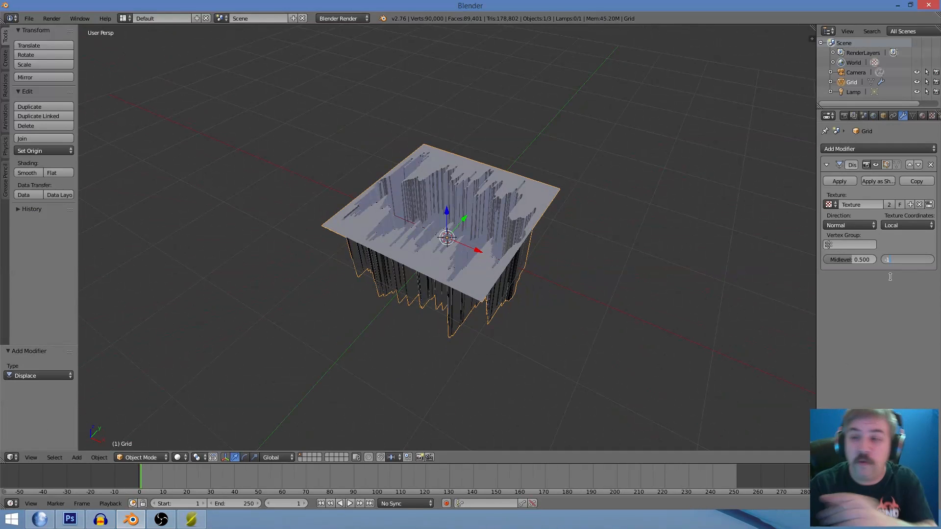
key(Return)
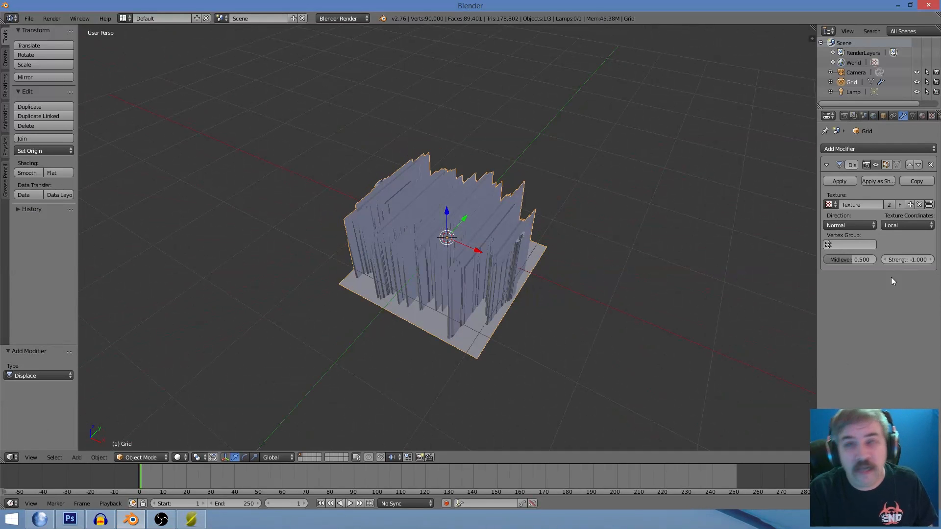
- Set the Displace modifier's strength to -0.2
middle_drag(526, 413, 574, 307)
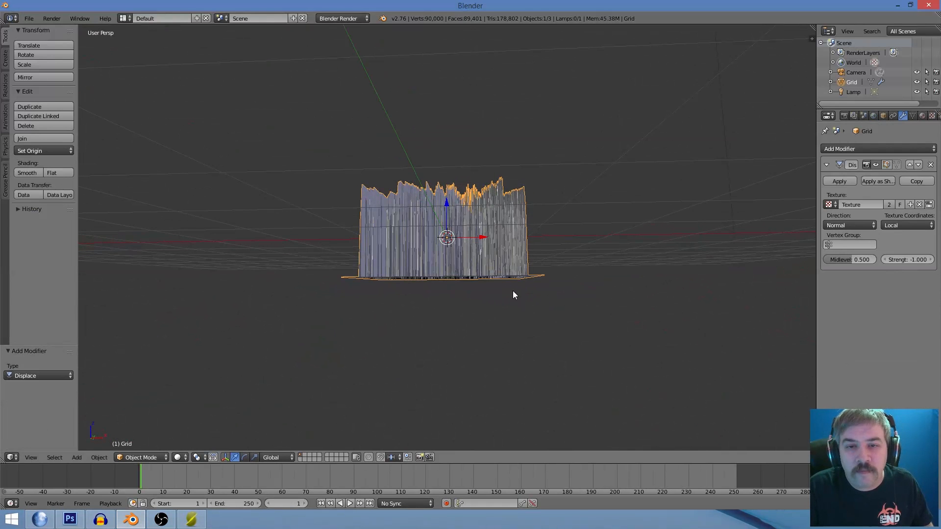
scroll(541, 301, up, 4)
mouse_move(510, 334)
middle_down()
mouse_move(493, 337)
mouse_move(503, 338)
middle_up()
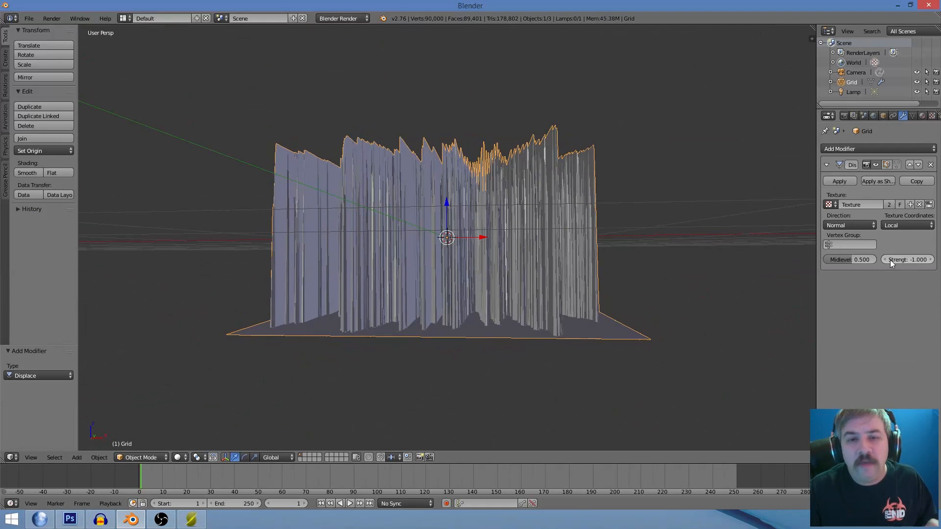
key(BackSpace)
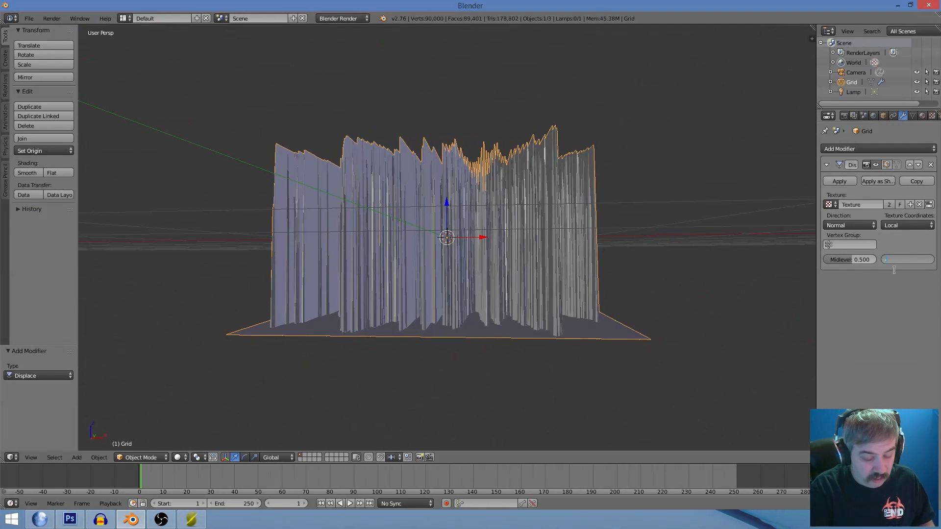
key(Return)
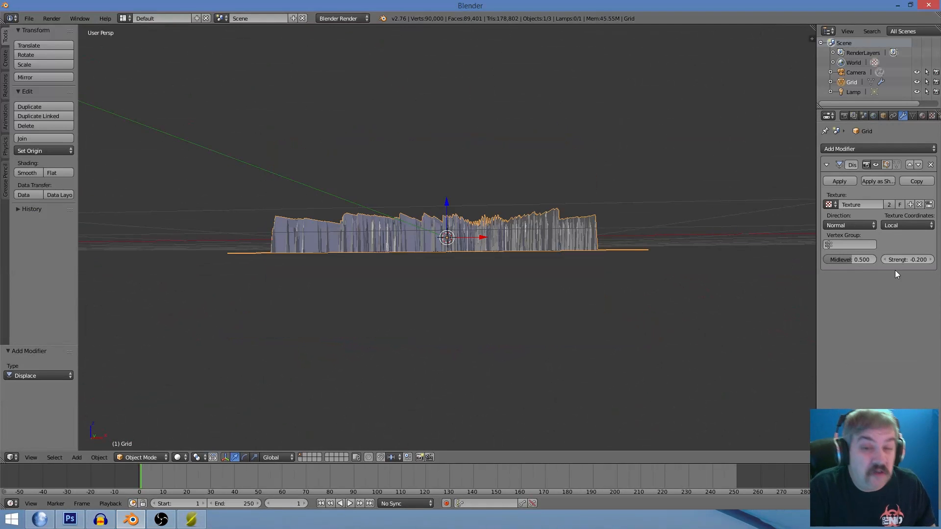
- Show the grid's transform properties and set its X dimension to 145
scroll(503, 294, up, 5)
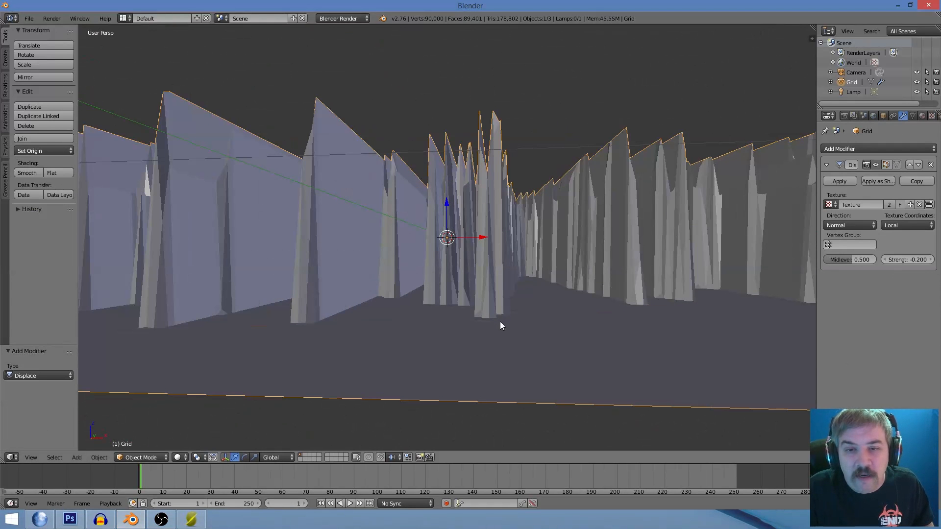
scroll(480, 375, down, 5)
click(480, 330)
middle_drag(487, 353, 477, 407)
scroll(513, 279, down, 5)
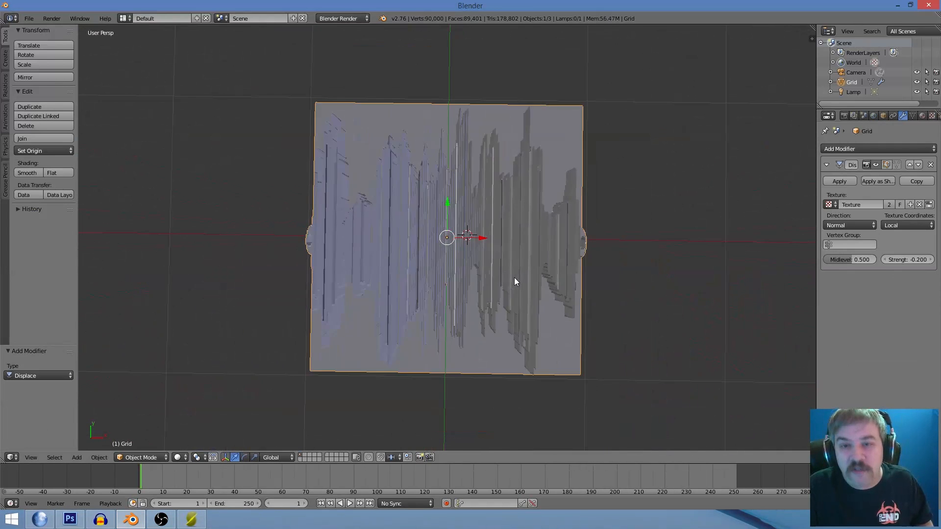
middle_drag(512, 266, 500, 288)
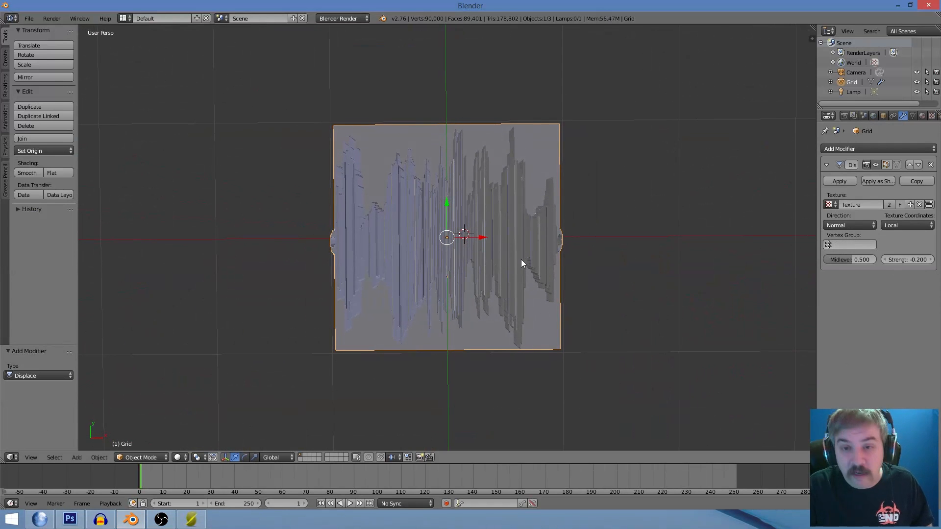
key(n)
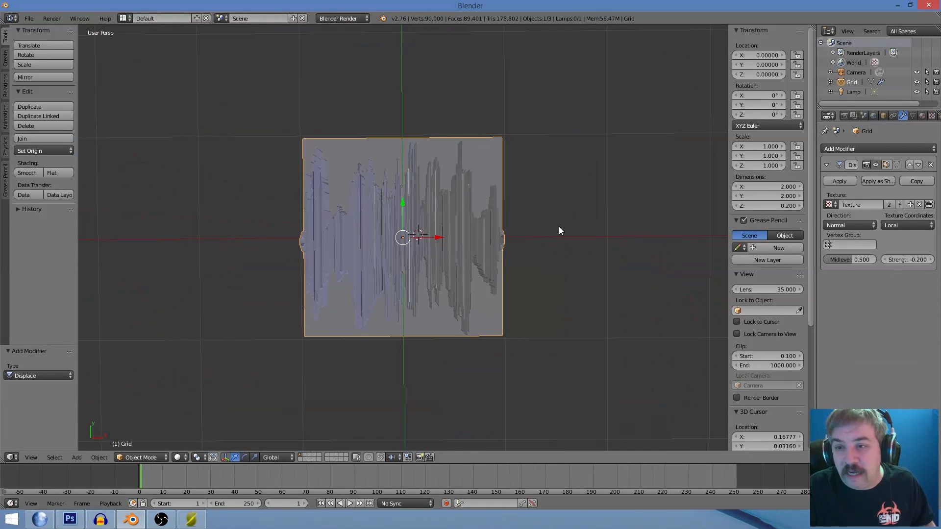
click(770, 186)
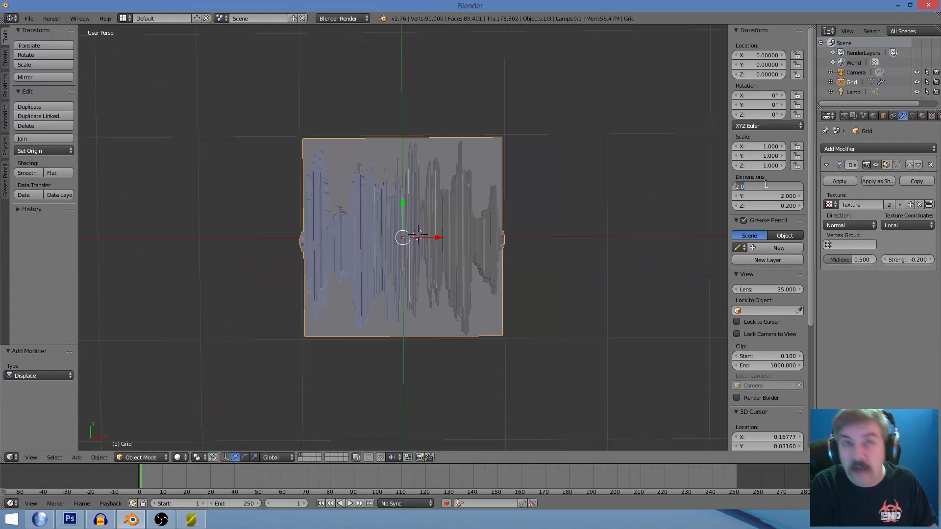
text(145)
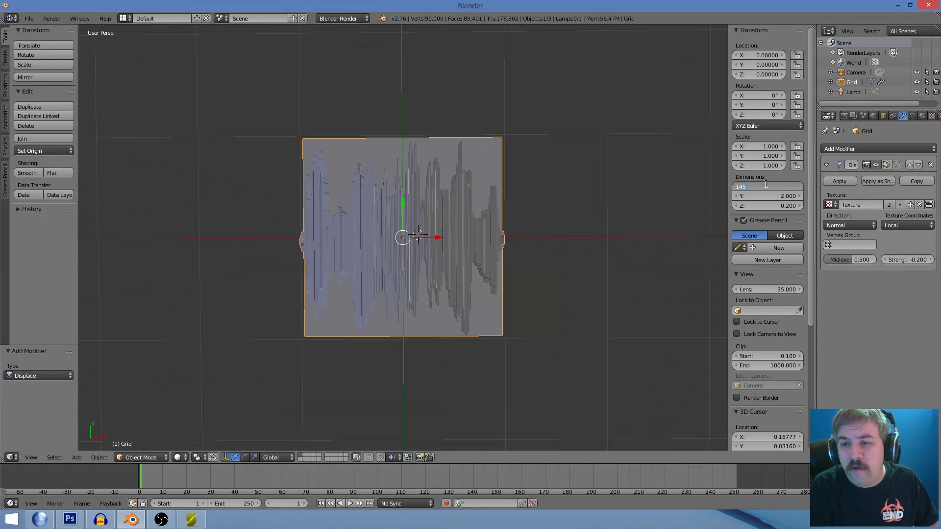
key(Tab)
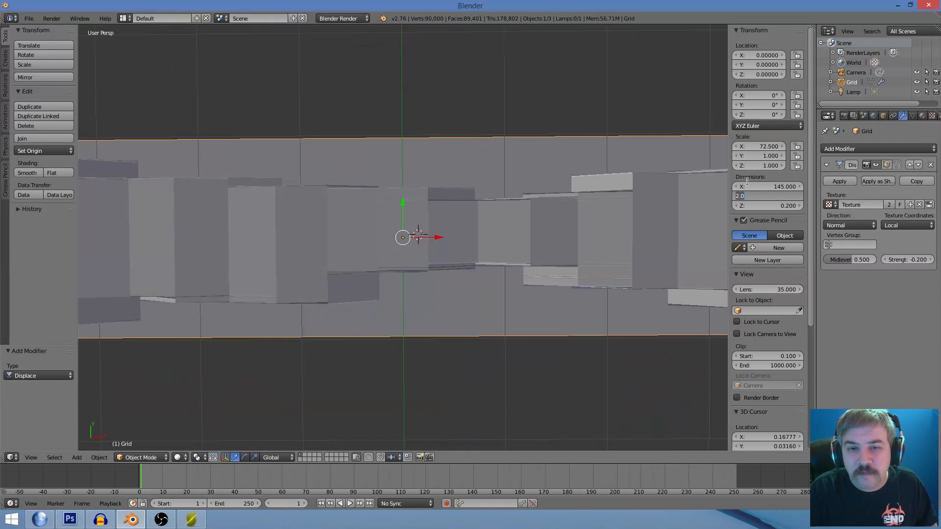
key(Return)
- Set the displaced grid's Y dimension to 50
scroll(436, 343, down, 8)
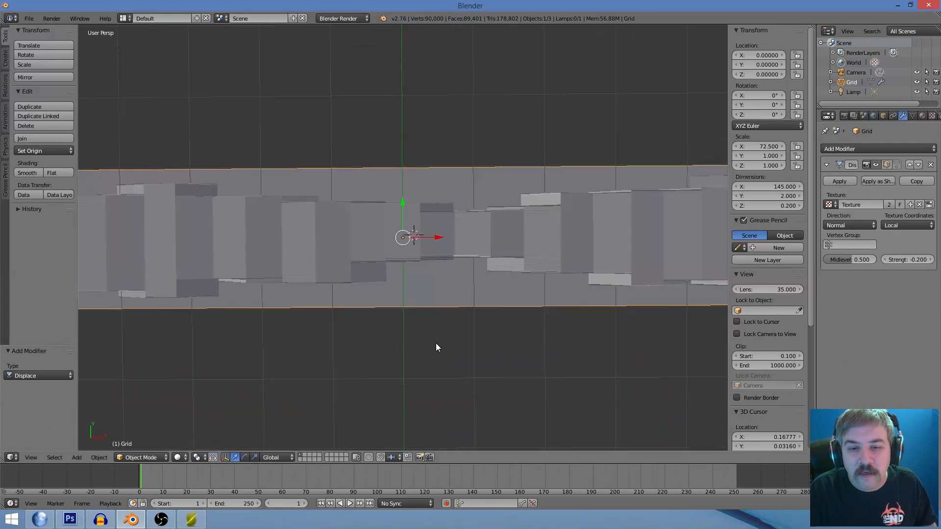
scroll(407, 284, up, 1)
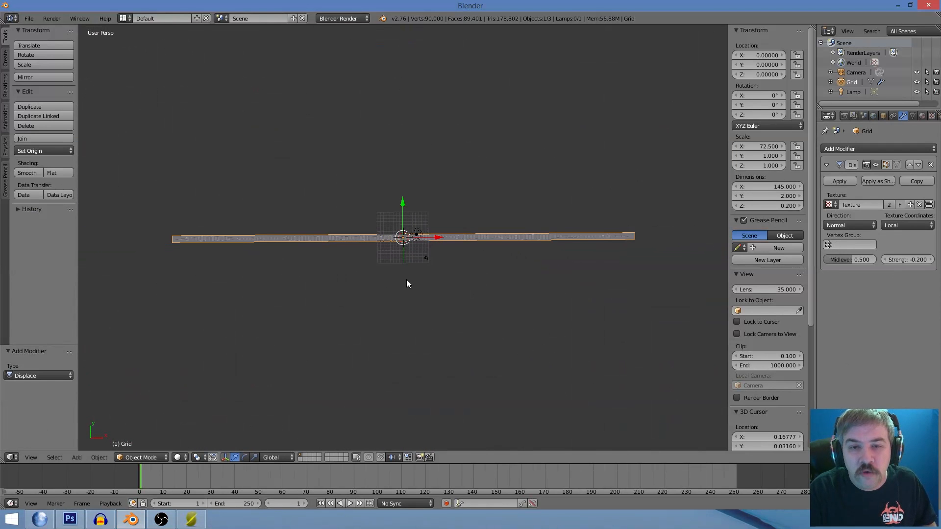
click(780, 196)
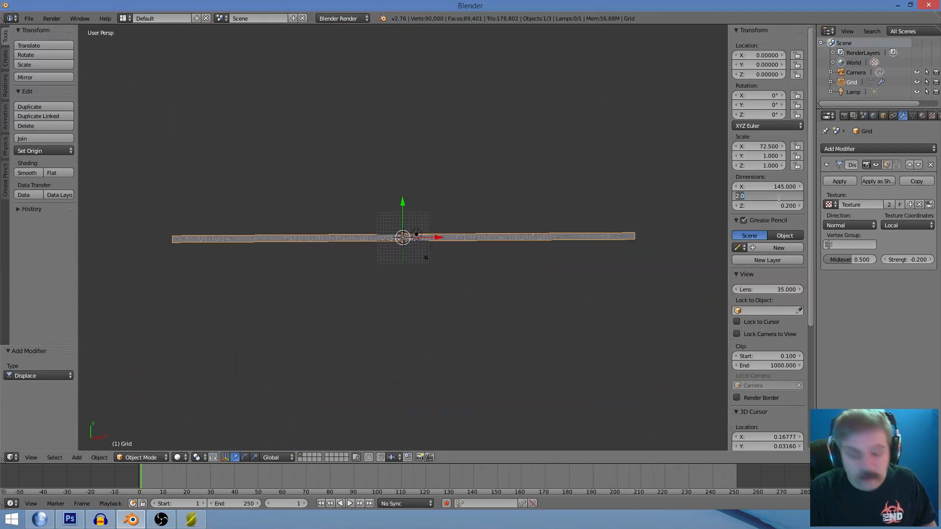
text(50)
key(Return)
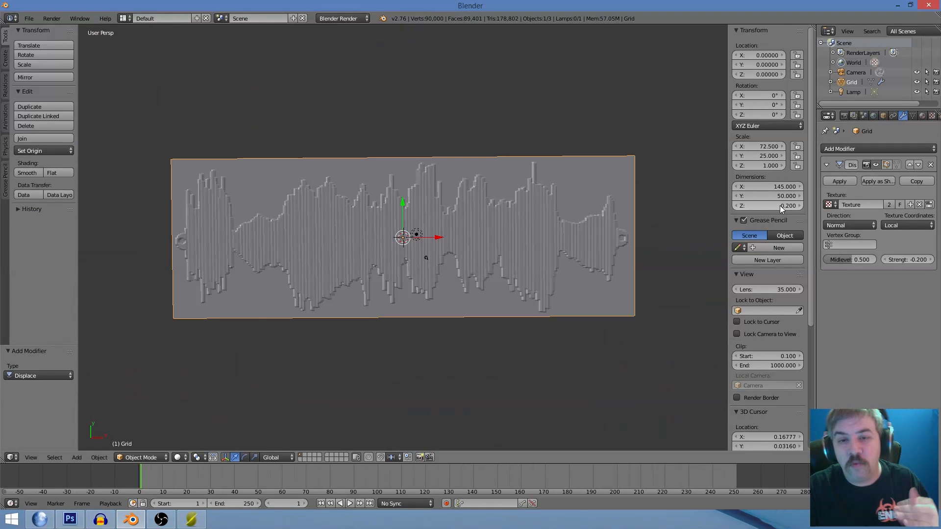
- Set the displaced grid's Z dimension to 5
click(779, 205)
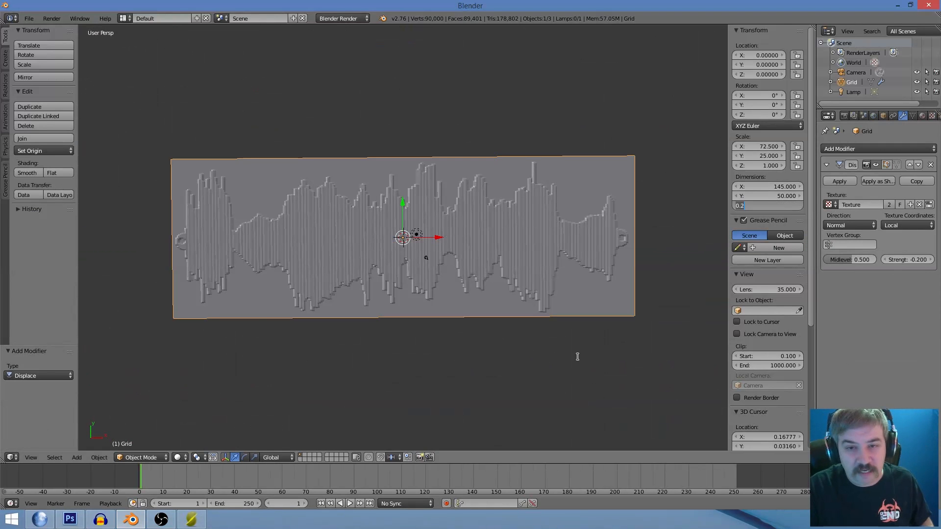
key(Return)
middle_drag(513, 389, 464, 293)
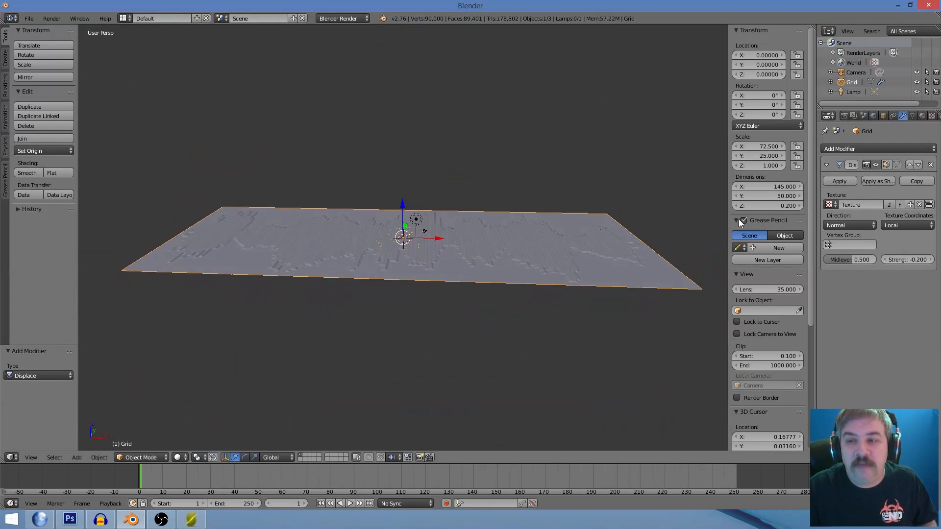
click(764, 206)
text(5)
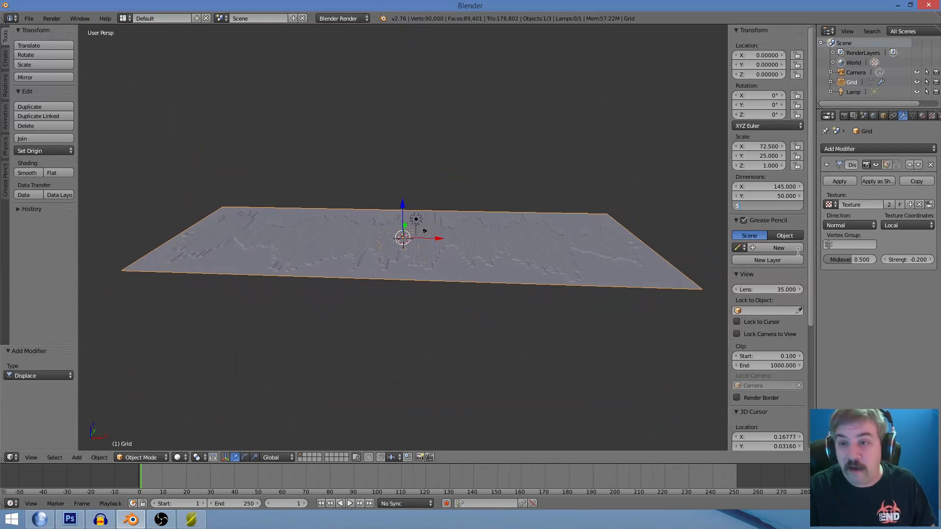
key(Return)
- Start an STL export of the waveform grid and open the Waveform_Files folder on the desktop as its destination
middle_drag(469, 298, 484, 341)
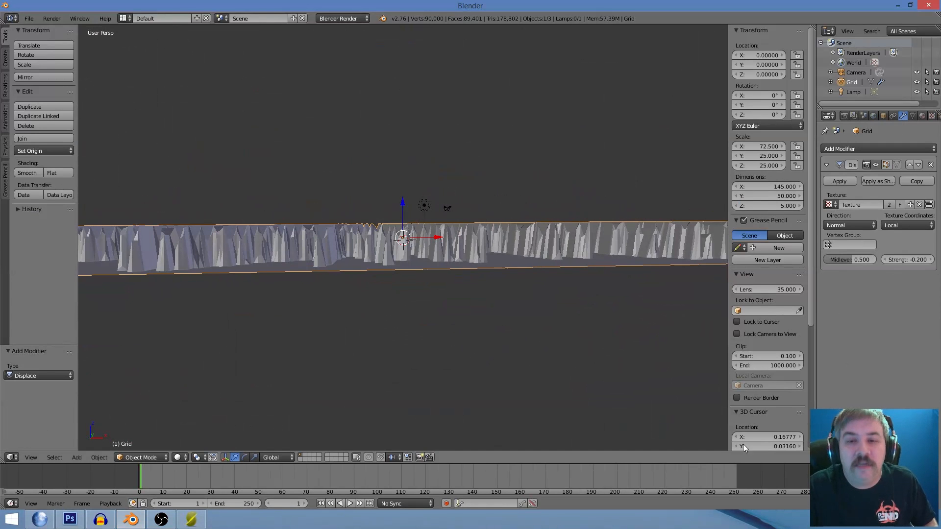
middle_drag(462, 331, 455, 415)
scroll(453, 382, down, 5)
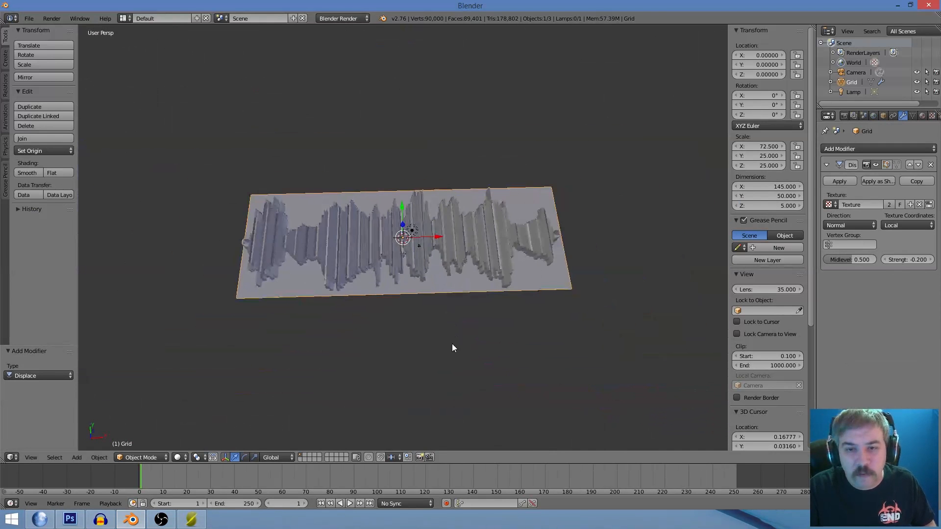
middle_drag(405, 311, 407, 337)
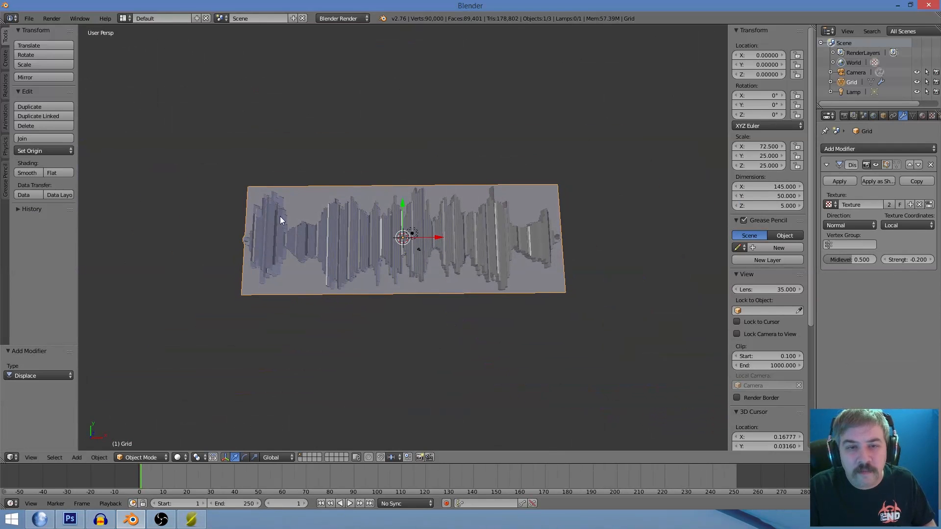
click(29, 19)
mouse_move(70, 205)
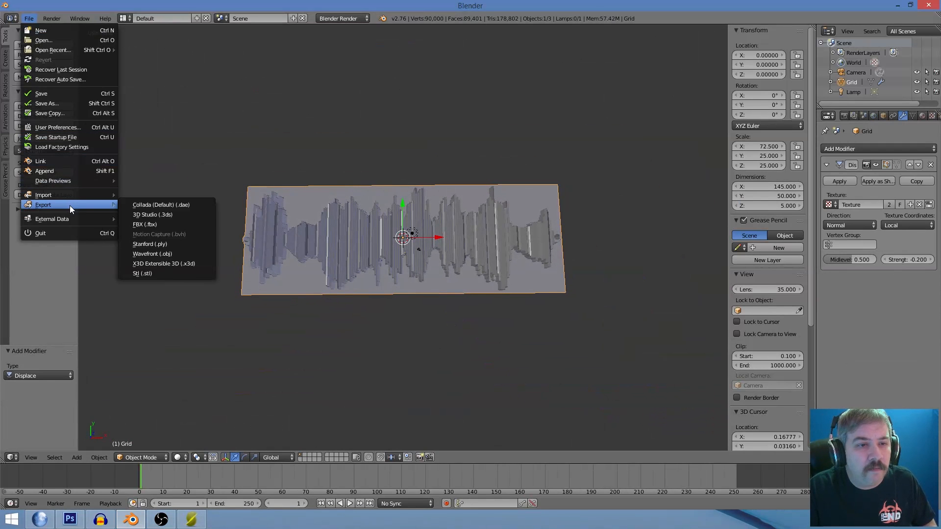
click(178, 268)
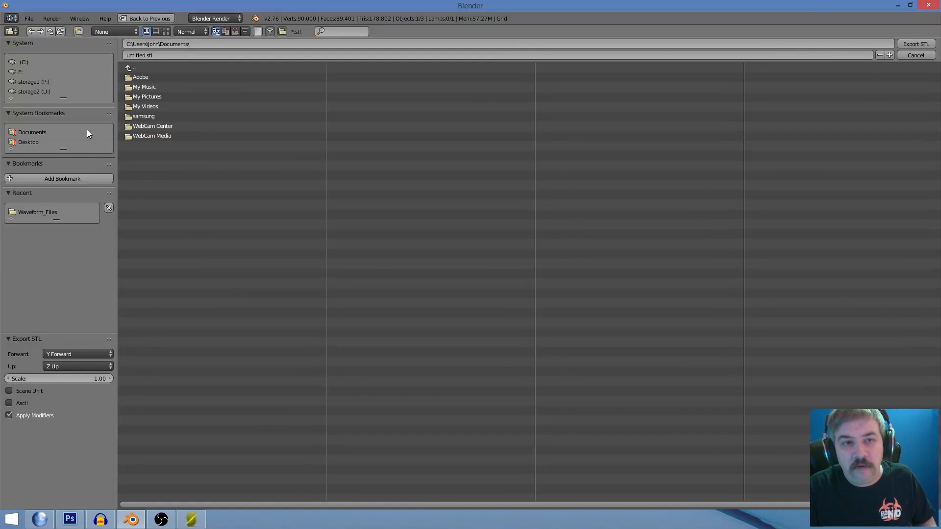
click(27, 142)
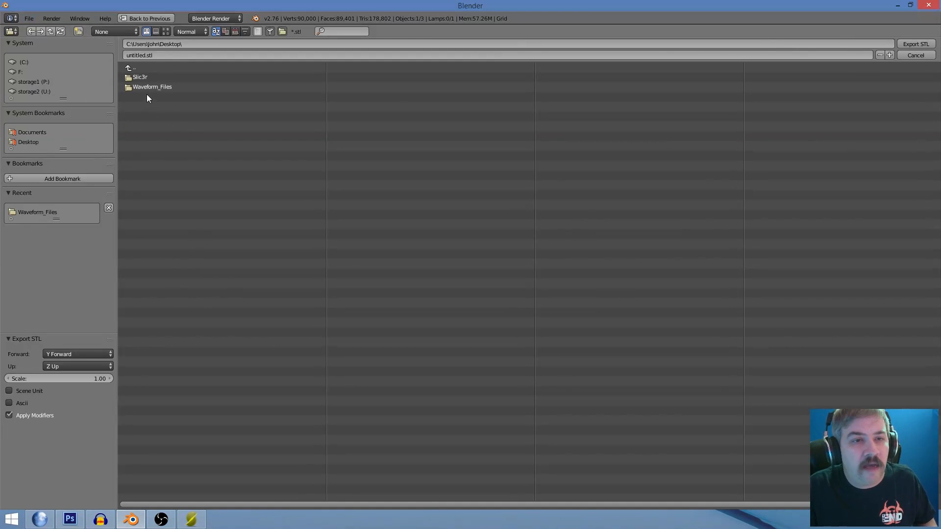
click(160, 86)
- Name the export file Waveform_v1.5.stl, based on the existing Waveform_v1.4.stl, and export the model
click(175, 116)
click(198, 56)
drag(166, 57, 161, 56)
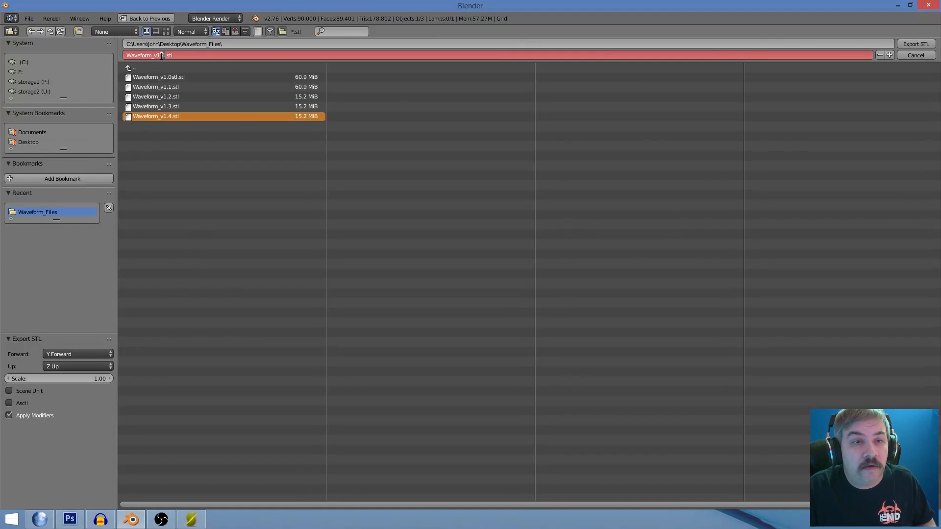
text(5)
key(Return)
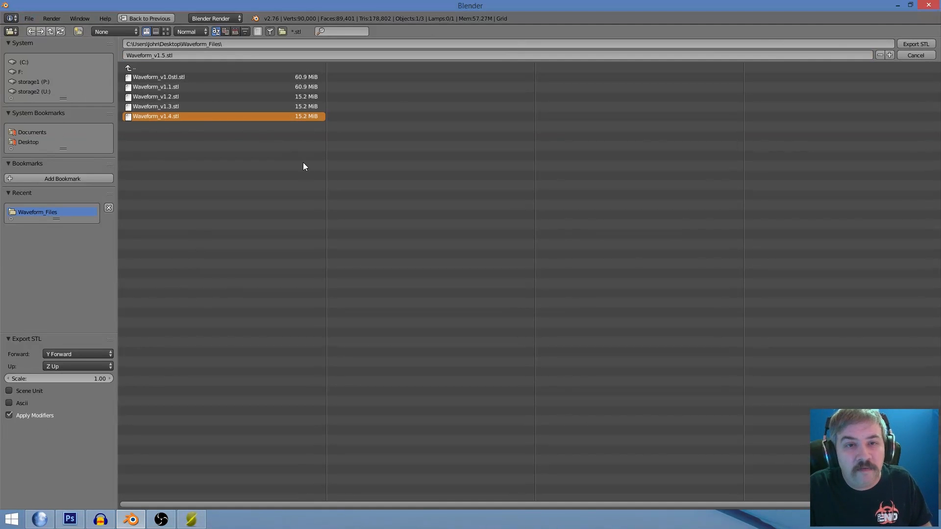
click(905, 43)
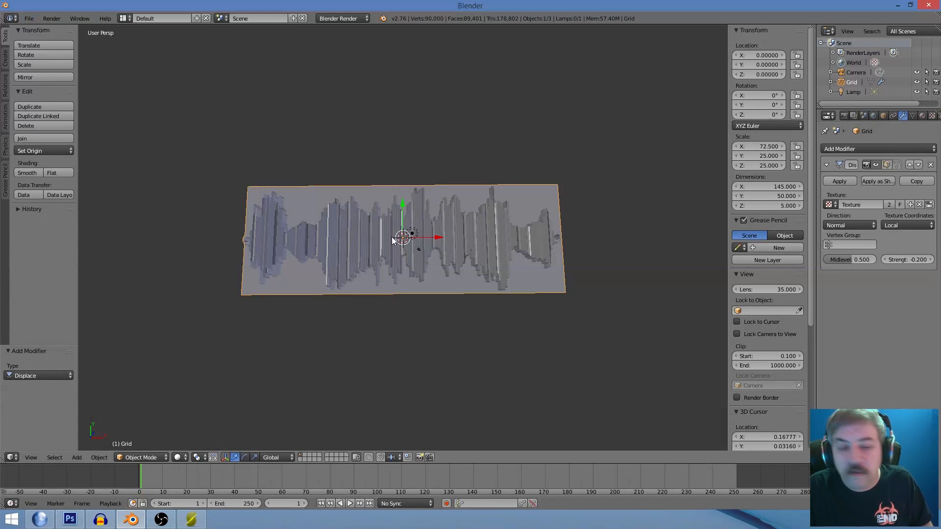
- Switch to Slic3r and examine the Waveform_v1.4.stl model in 3D from the side and from above
click(192, 519)
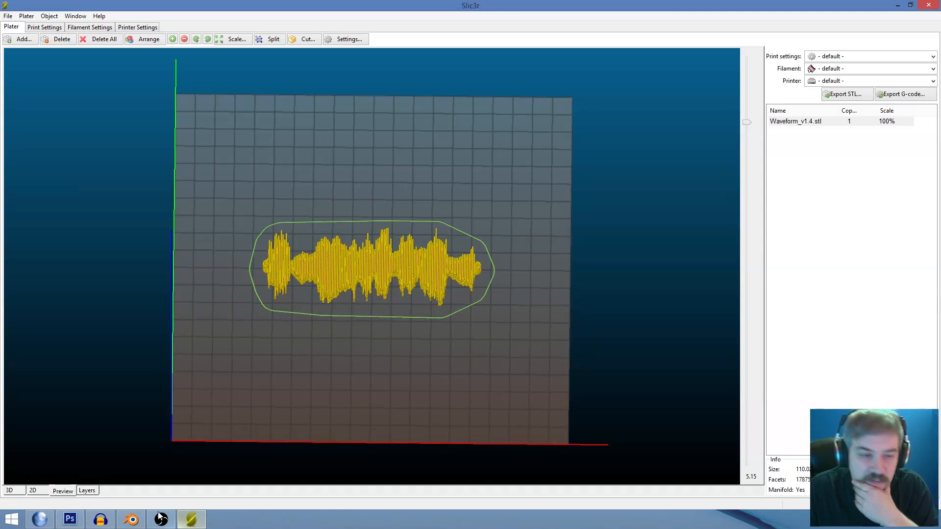
click(19, 489)
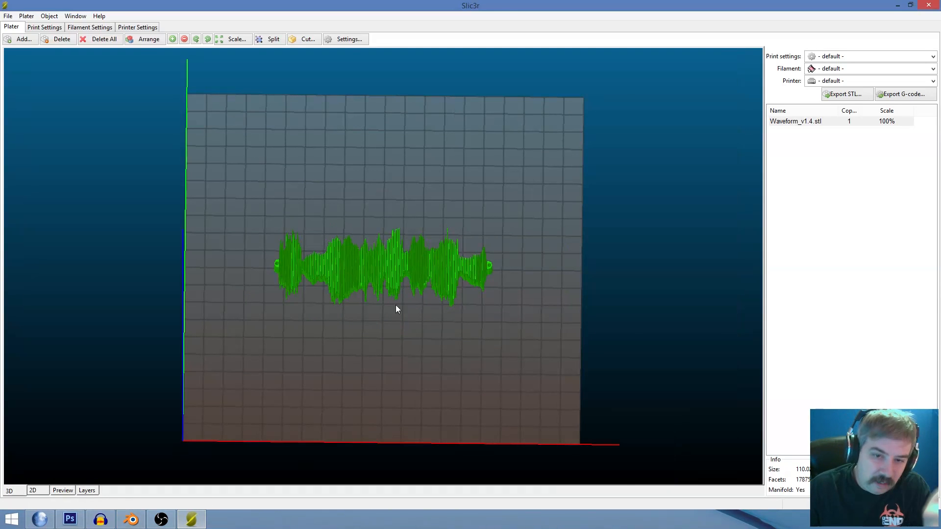
scroll(351, 248, up, 2)
scroll(349, 255, up, 3)
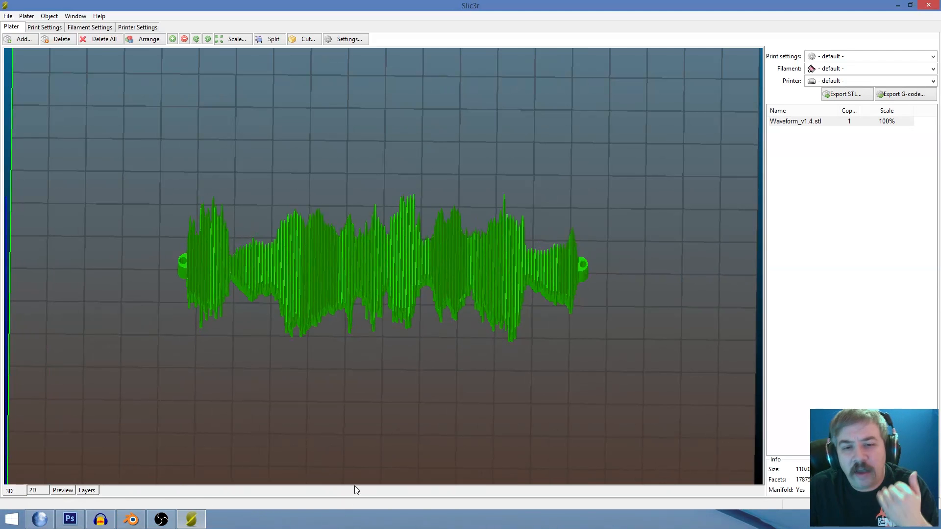
click(397, 347)
drag(397, 346, 396, 319)
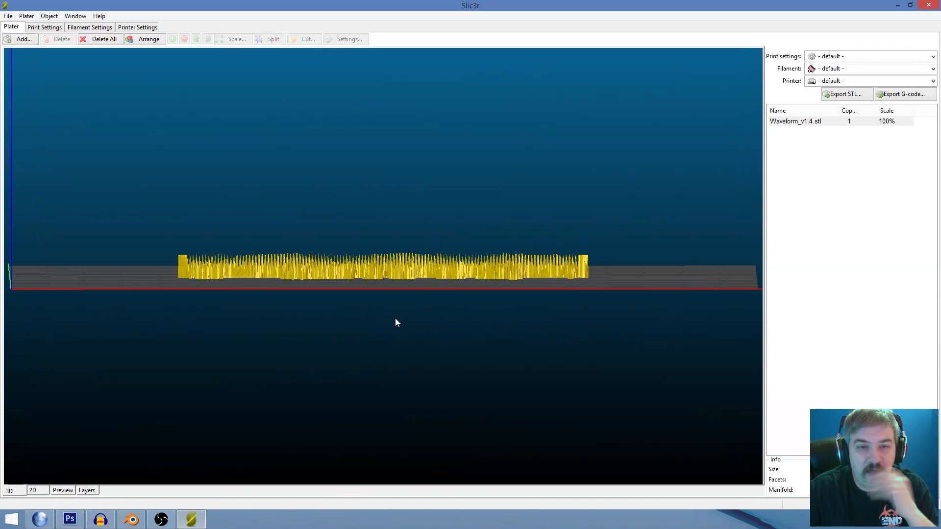
drag(395, 319, 378, 379)
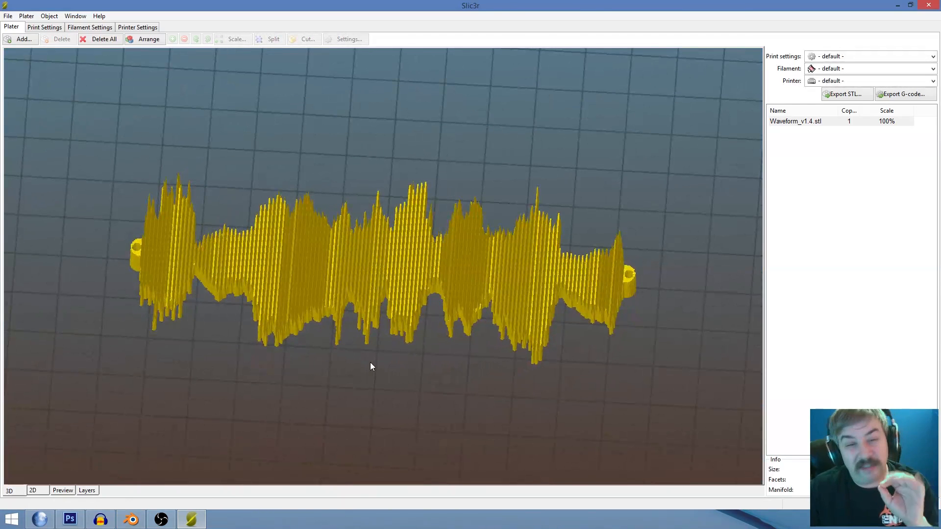
- Preview the sliced toolpaths of the waveform at layer heights of about 0.35, 1.55 and 3.35
click(67, 489)
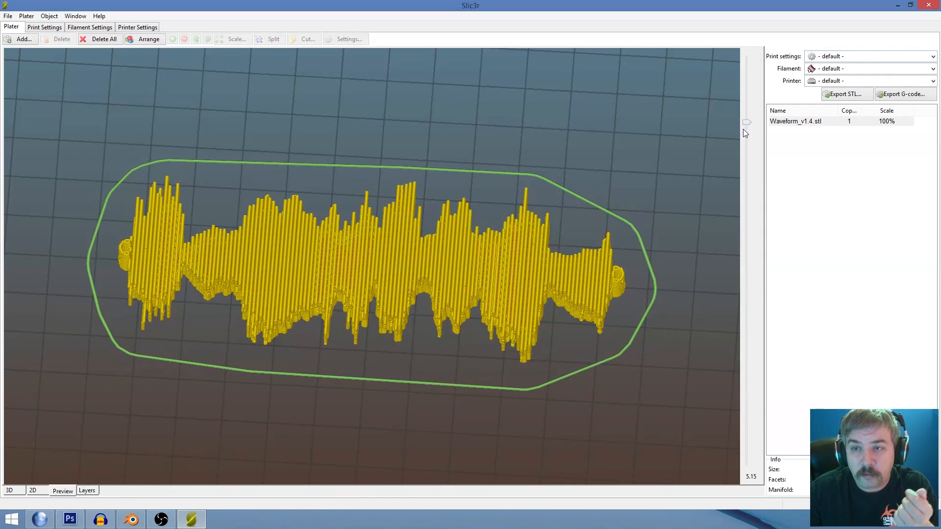
drag(747, 122, 741, 476)
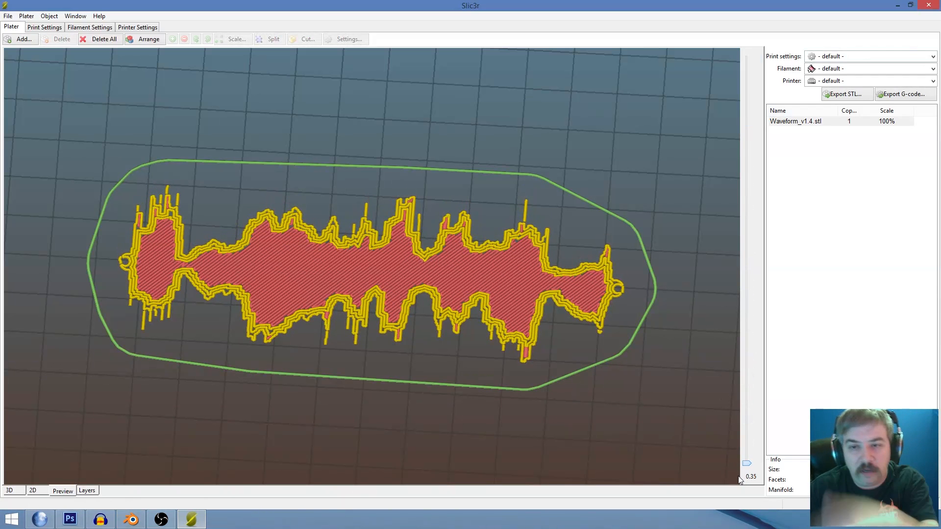
drag(741, 455, 747, 374)
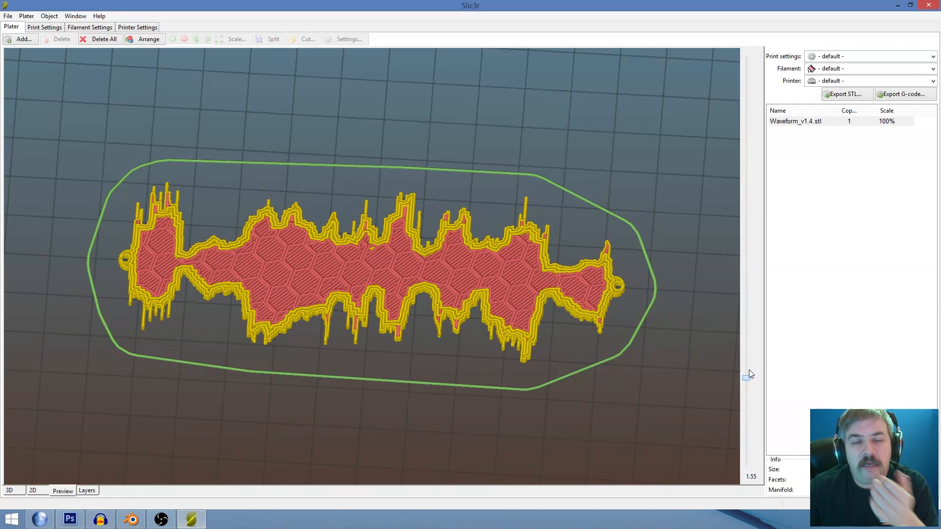
drag(747, 378, 720, 388)
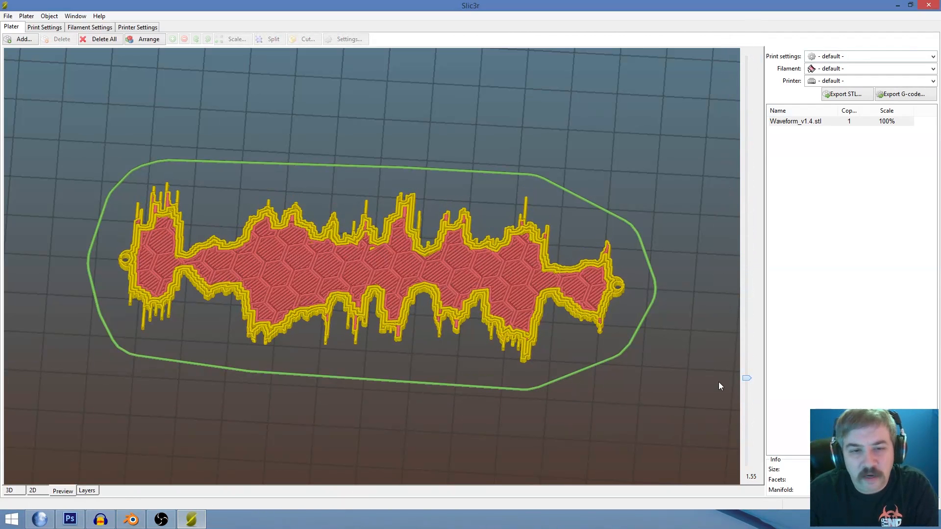
drag(718, 384, 721, 257)
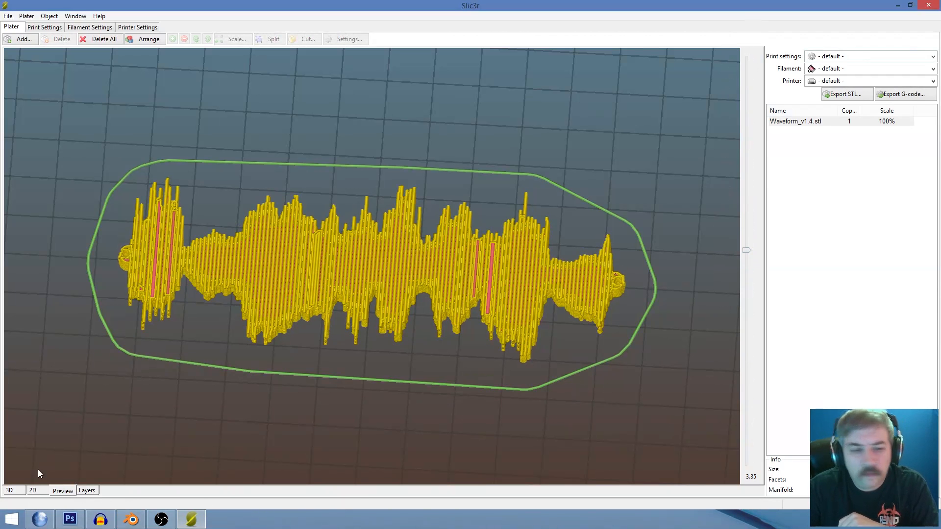
- Scale the waveform model along the Z axis to 200%
click(12, 491)
drag(446, 332, 446, 302)
click(385, 279)
right_click(389, 273)
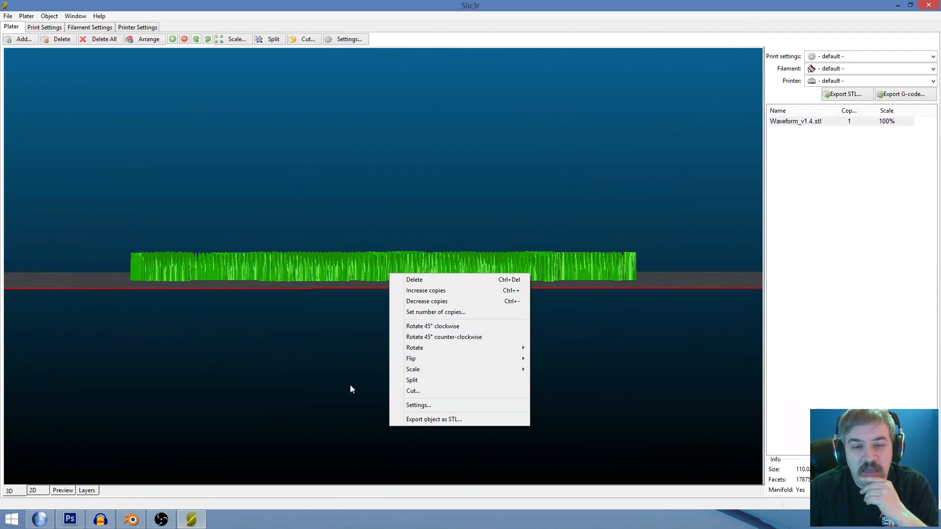
click(377, 402)
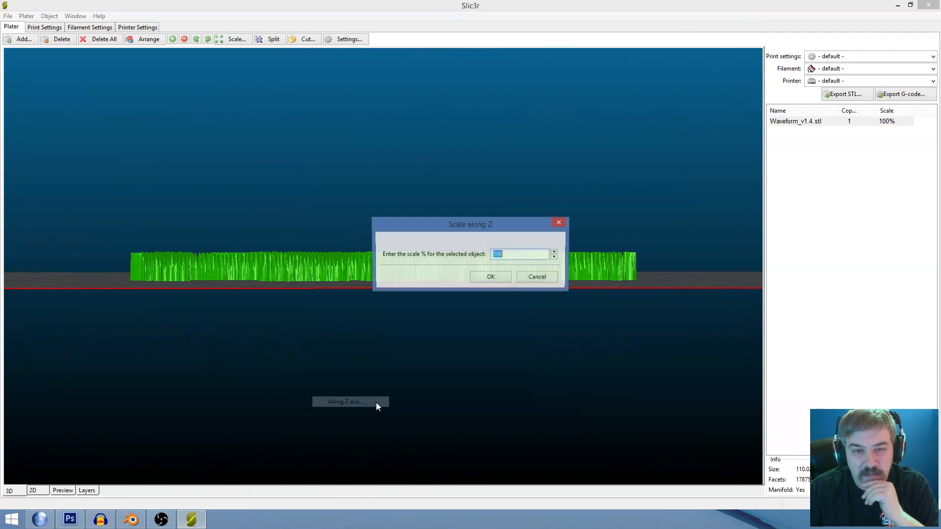
text(200)
key(Return)
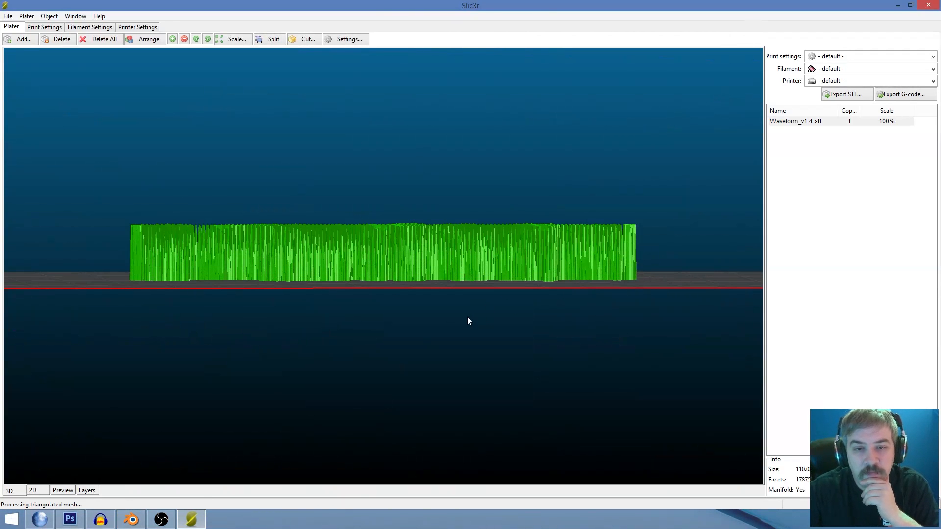
click(464, 320)
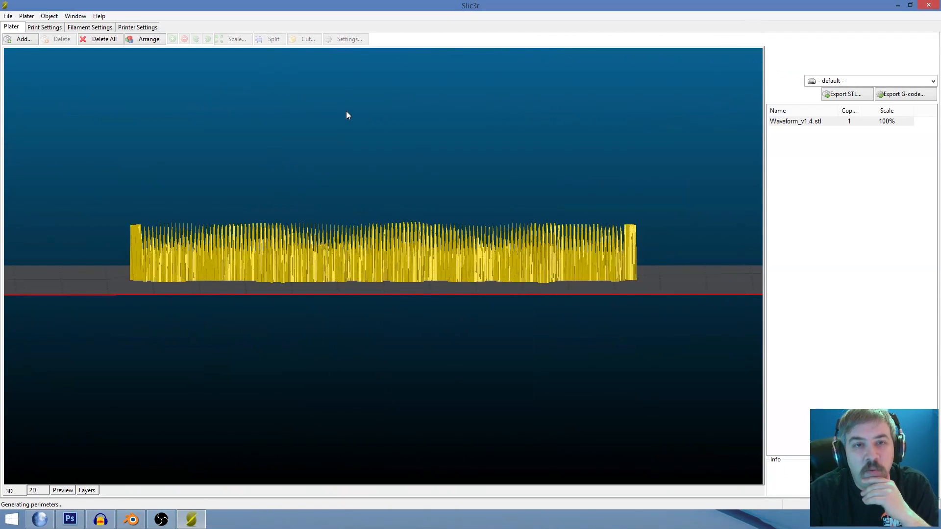
- Cut the waveform model horizontally at a Z height of 4.8
click(345, 276)
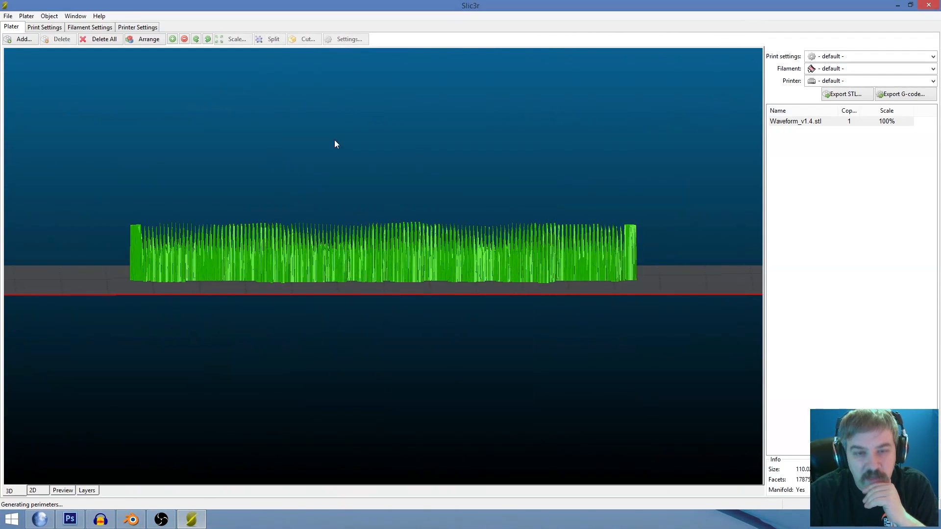
click(313, 40)
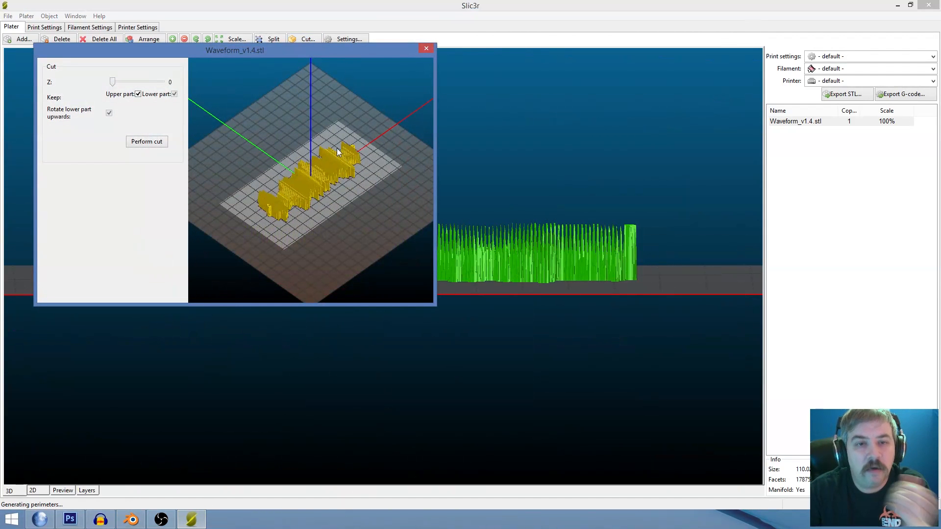
drag(338, 218, 297, 210)
scroll(295, 209, up, 10)
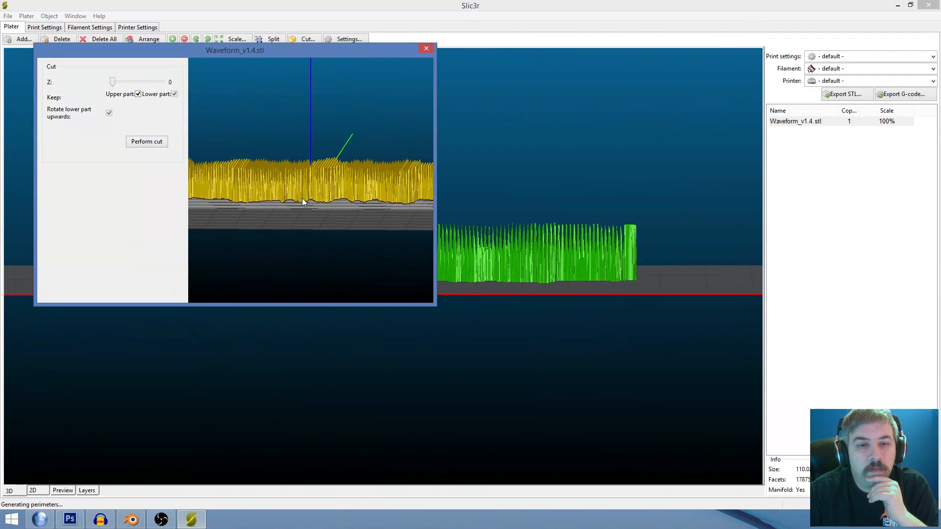
drag(304, 253, 305, 248)
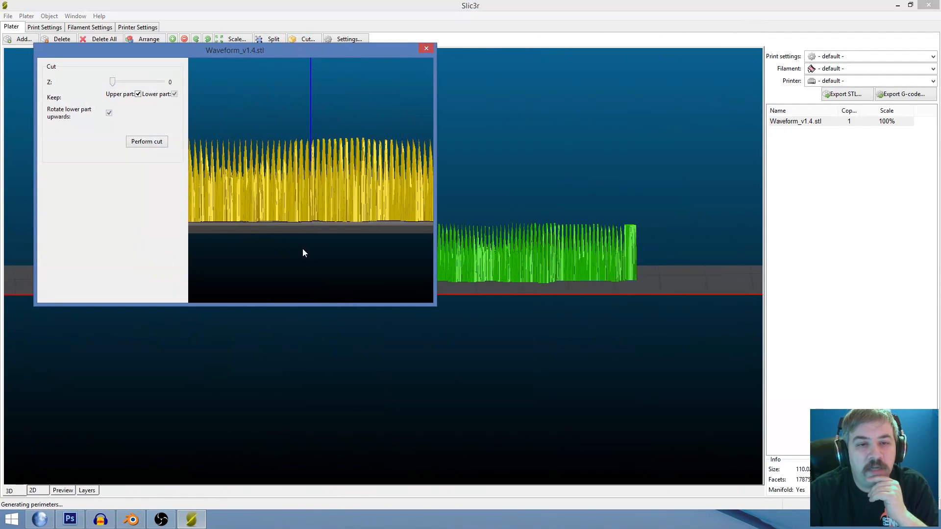
drag(110, 82, 131, 89)
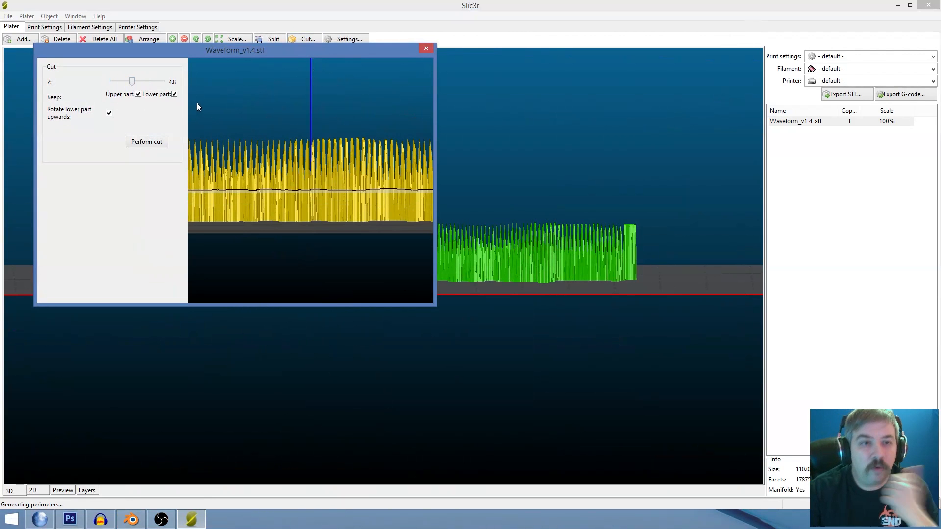
click(155, 143)
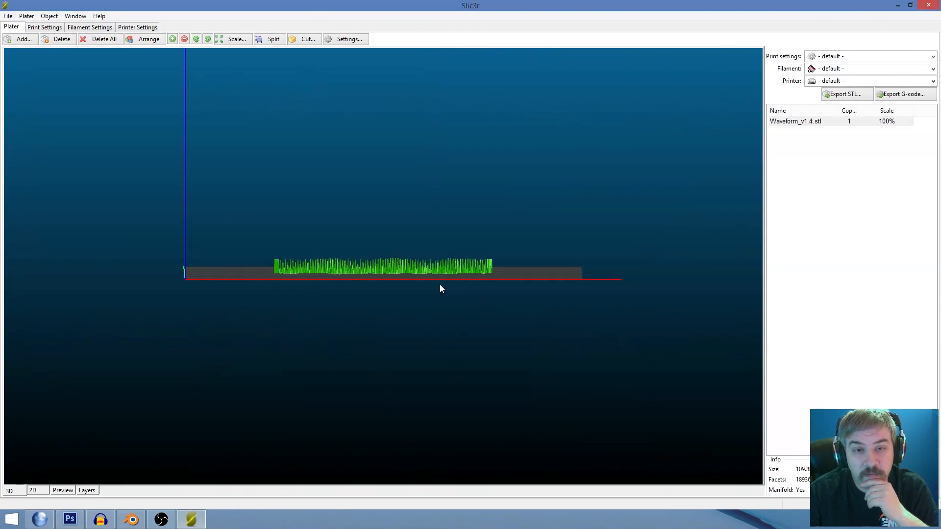
- Examine the cut waveform's spikes and end loops in 3D from the side and from above
scroll(383, 277, up, 8)
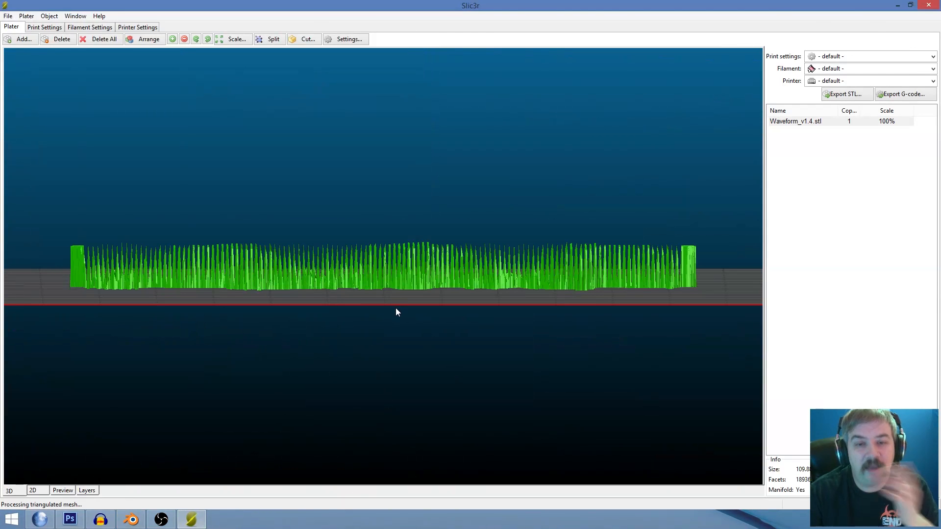
click(395, 308)
drag(393, 308, 399, 340)
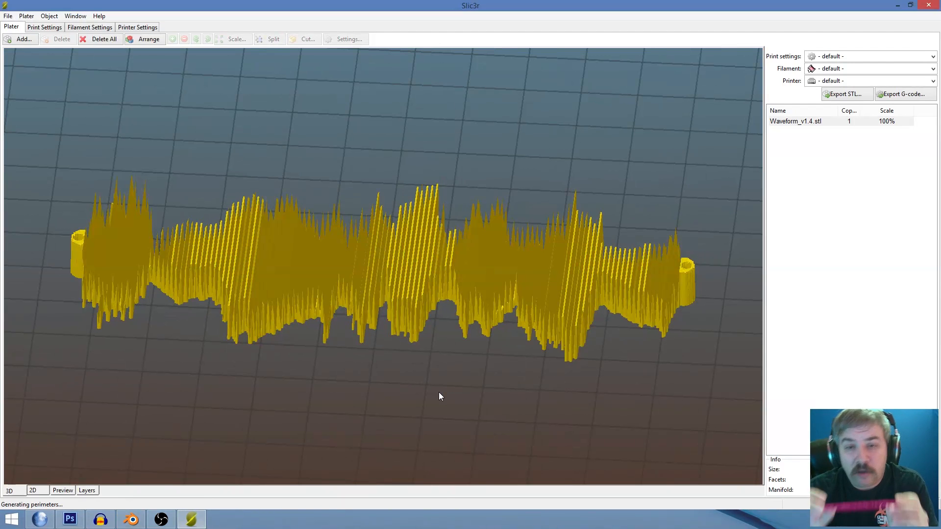
drag(559, 196, 563, 238)
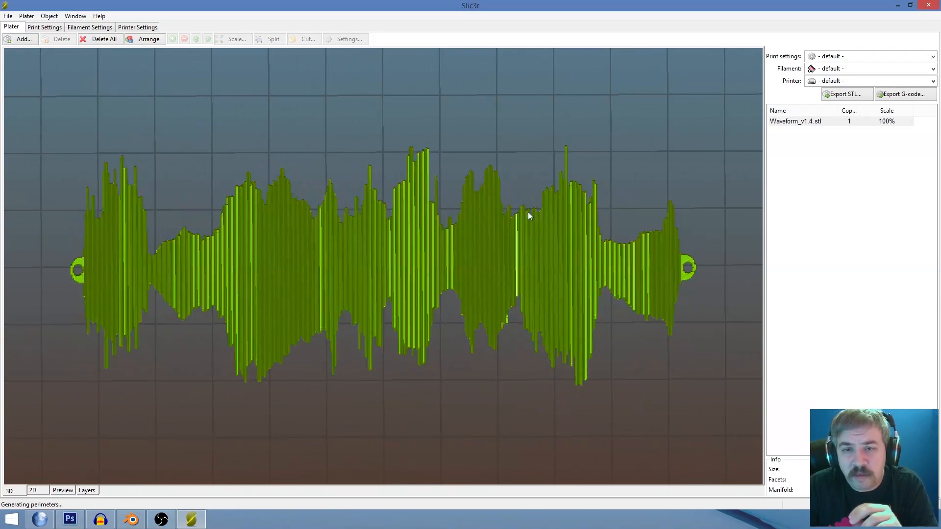
drag(507, 180, 536, 228)
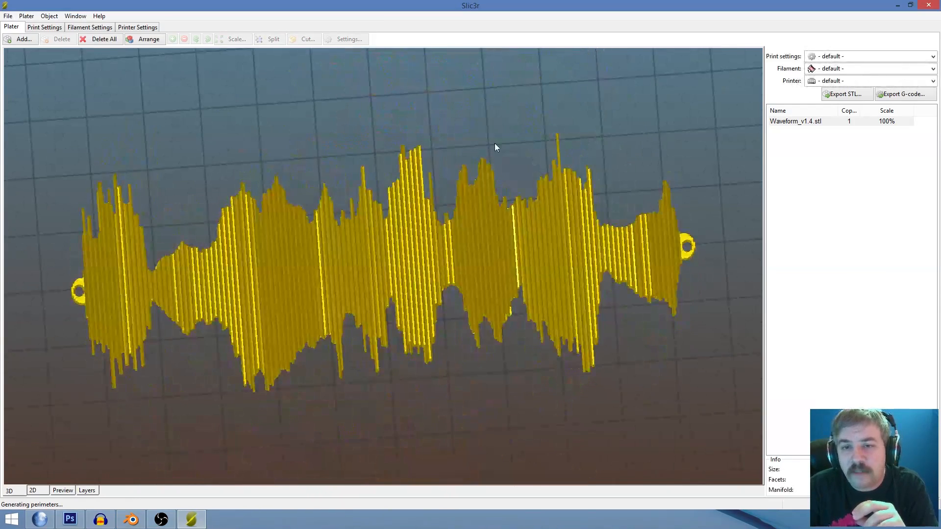